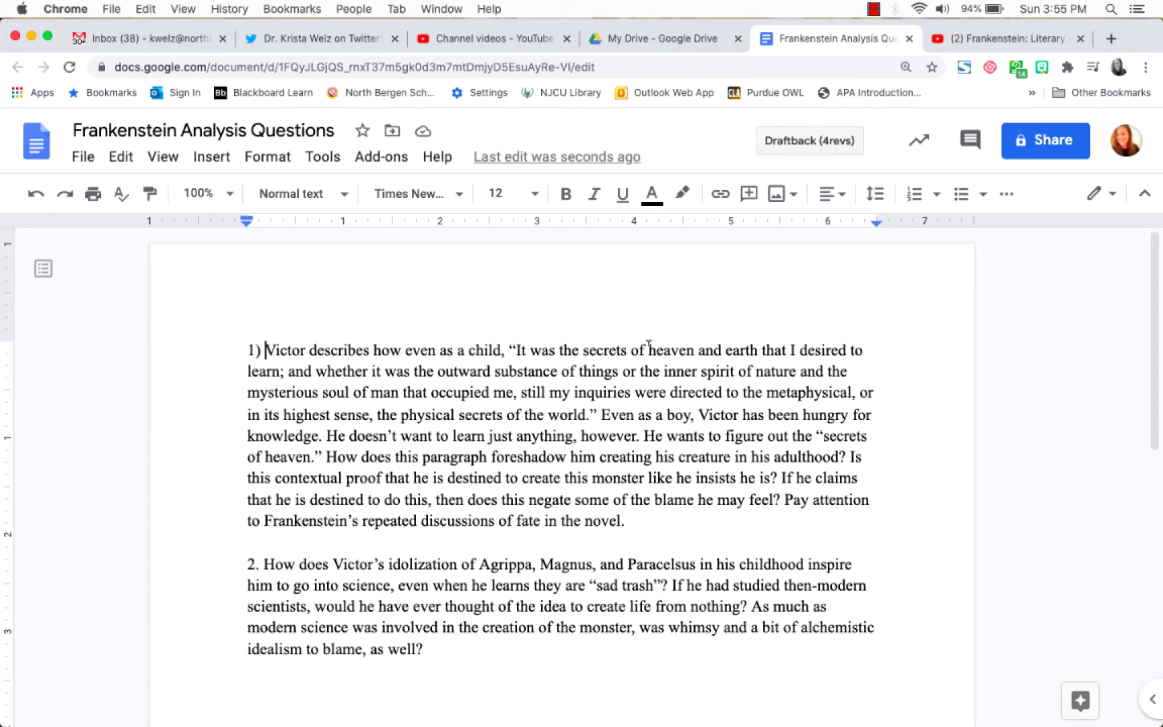
Switch from the Frankenstein Analysis Questions doc to the 'Frankenstein: Literary Analysis' YouTube video.
left_click(994, 47)
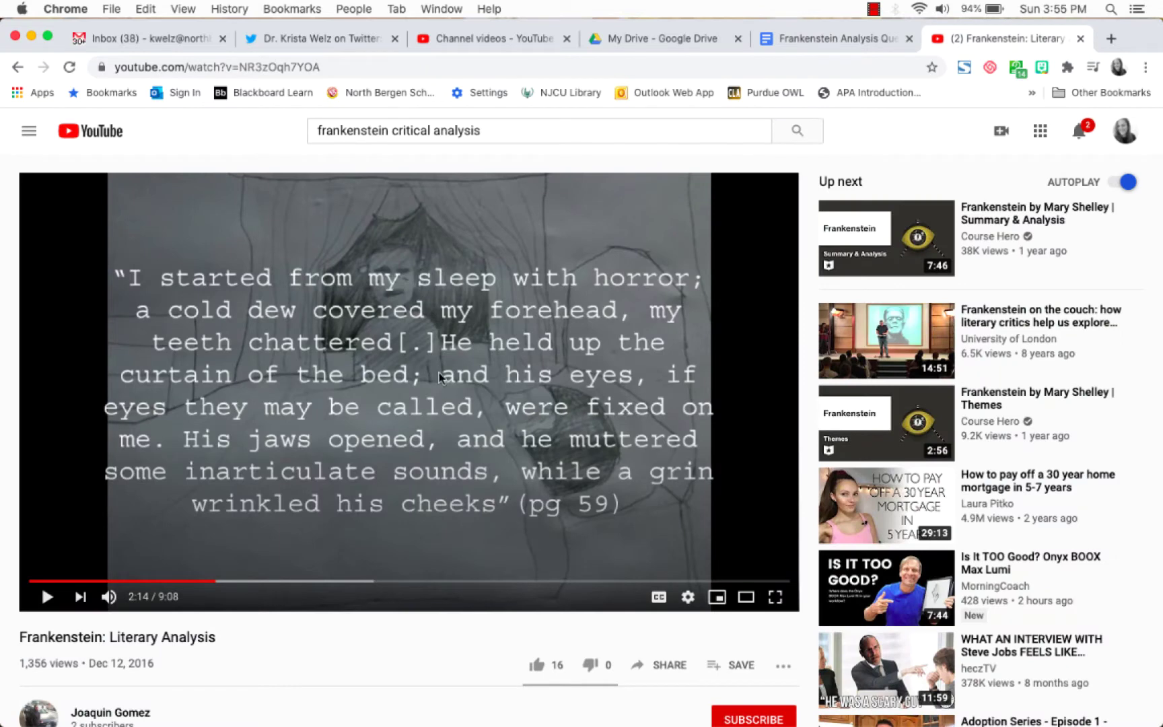
left_click(835, 42)
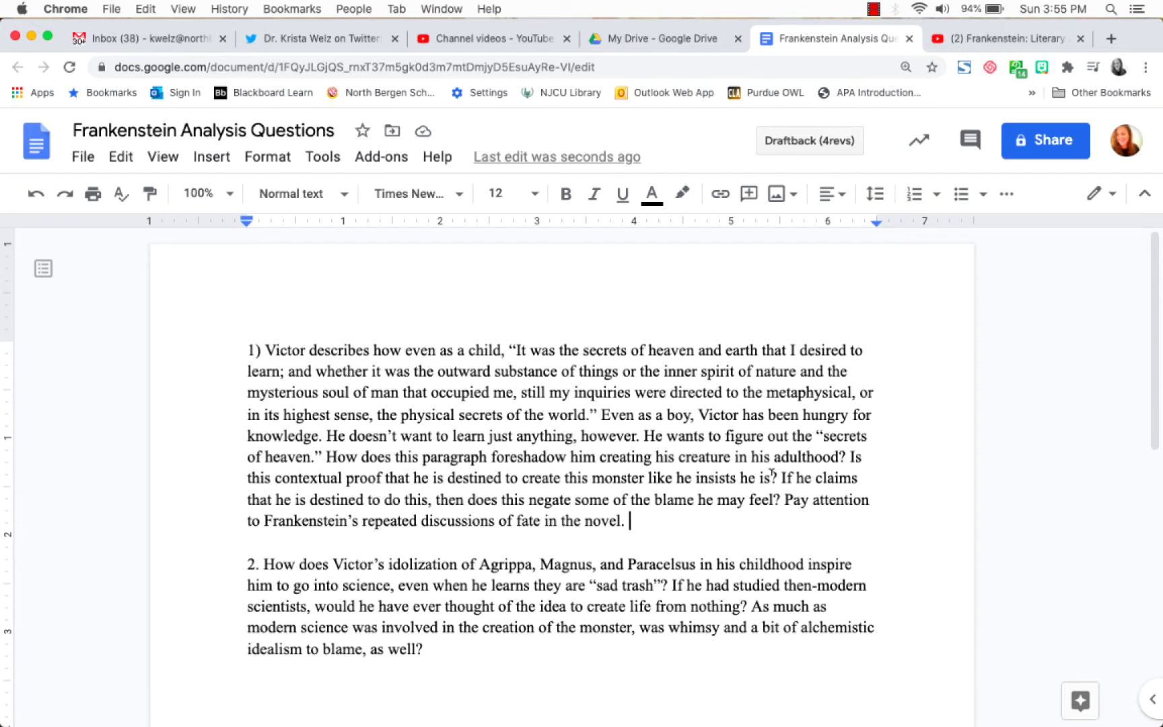
left_click(986, 39)
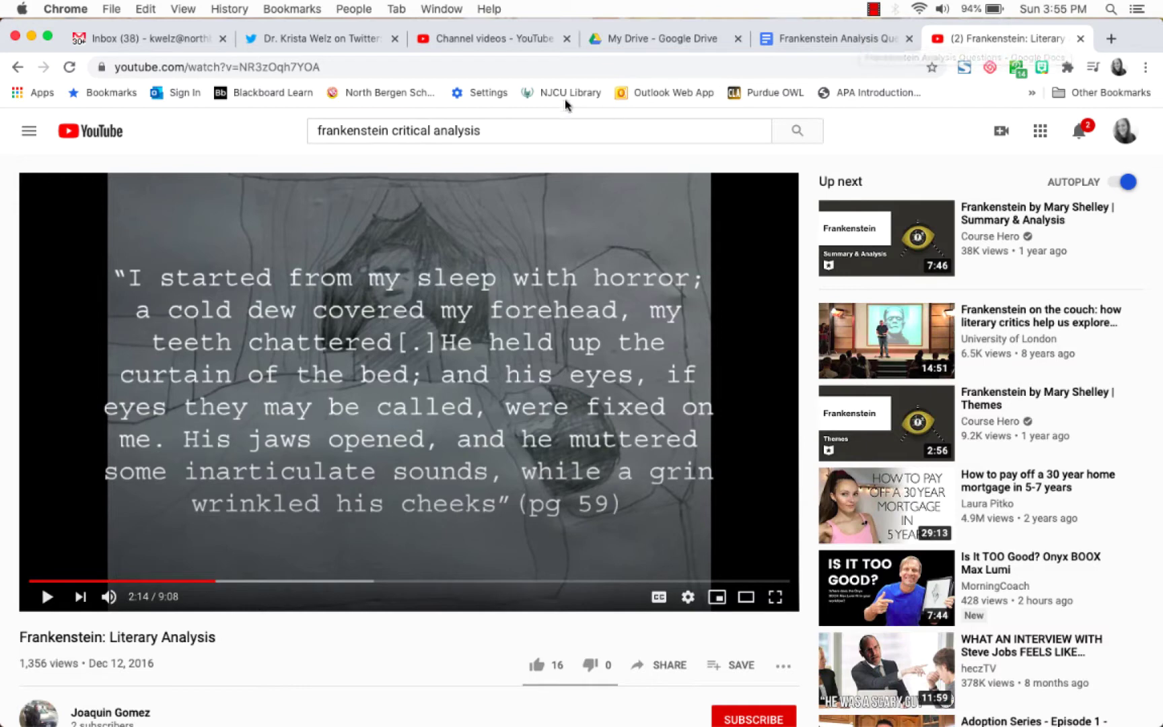
Copy the YouTube video's web address.
left_click(280, 63)
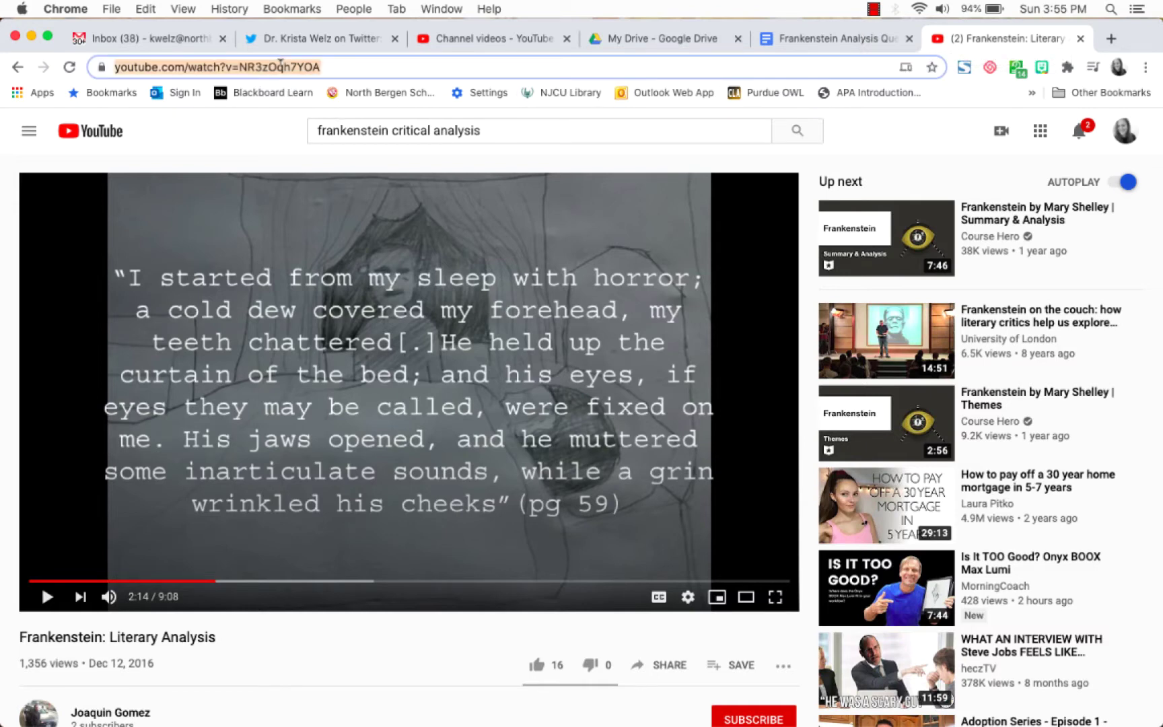
right_click(272, 66)
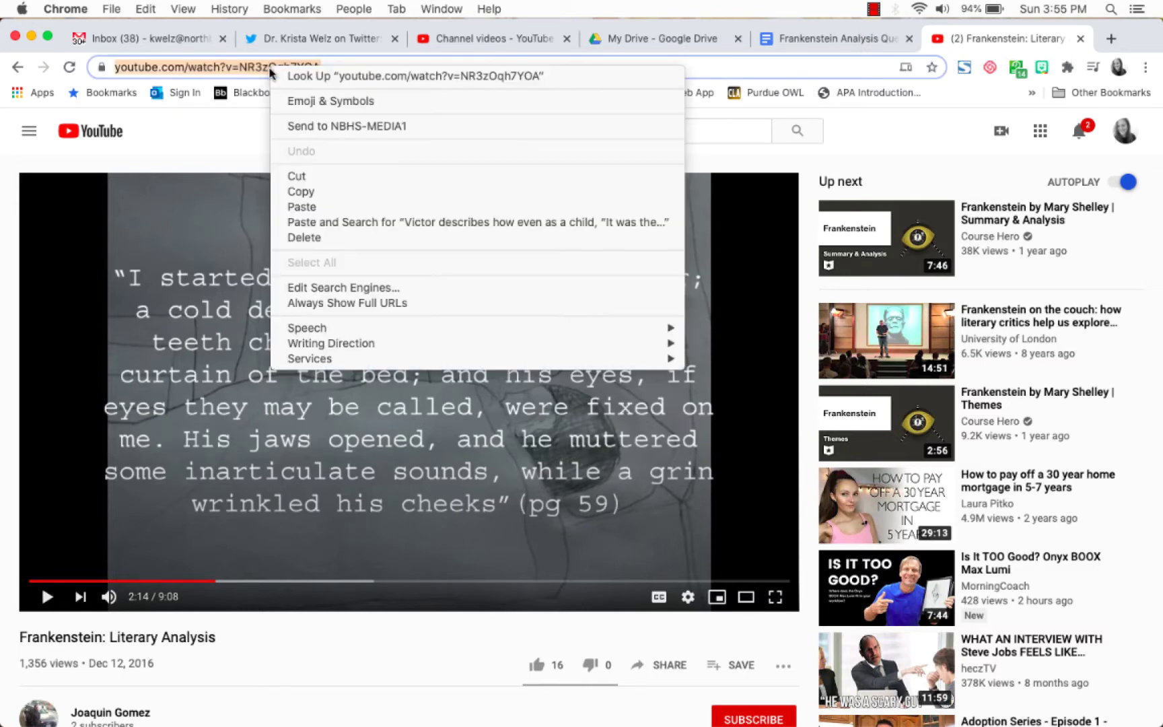
left_click(320, 195)
Create a new Google Slides presentation from My Drive.
left_click(646, 38)
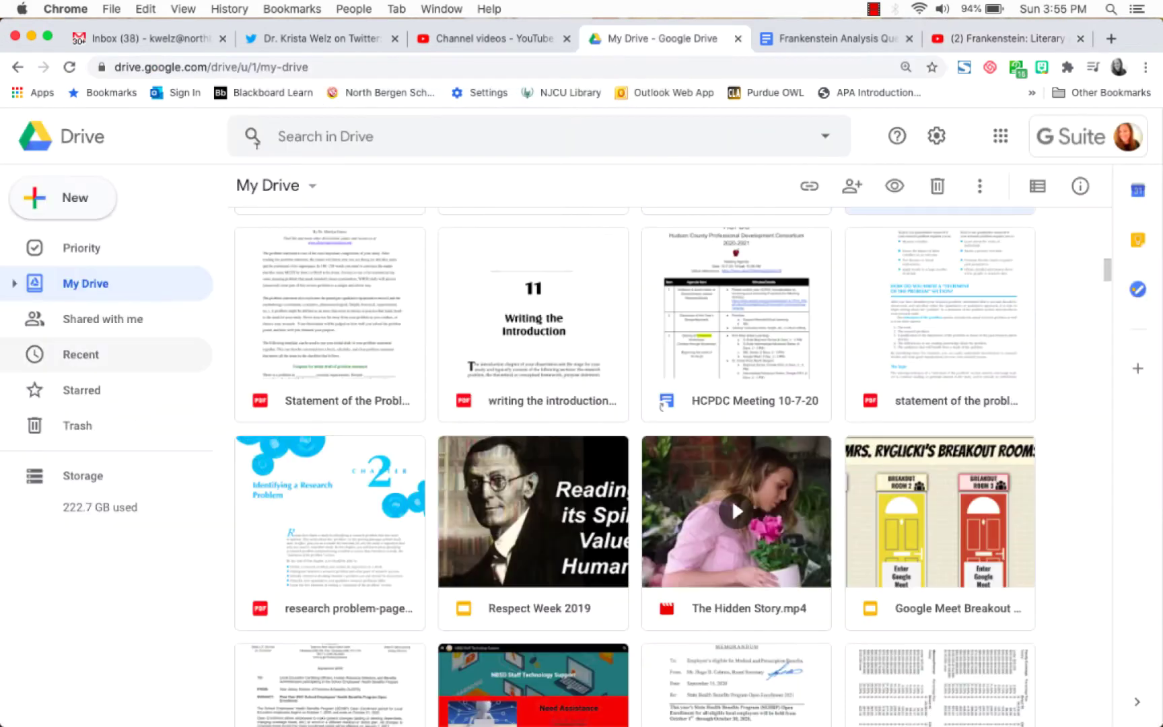
left_click(93, 195)
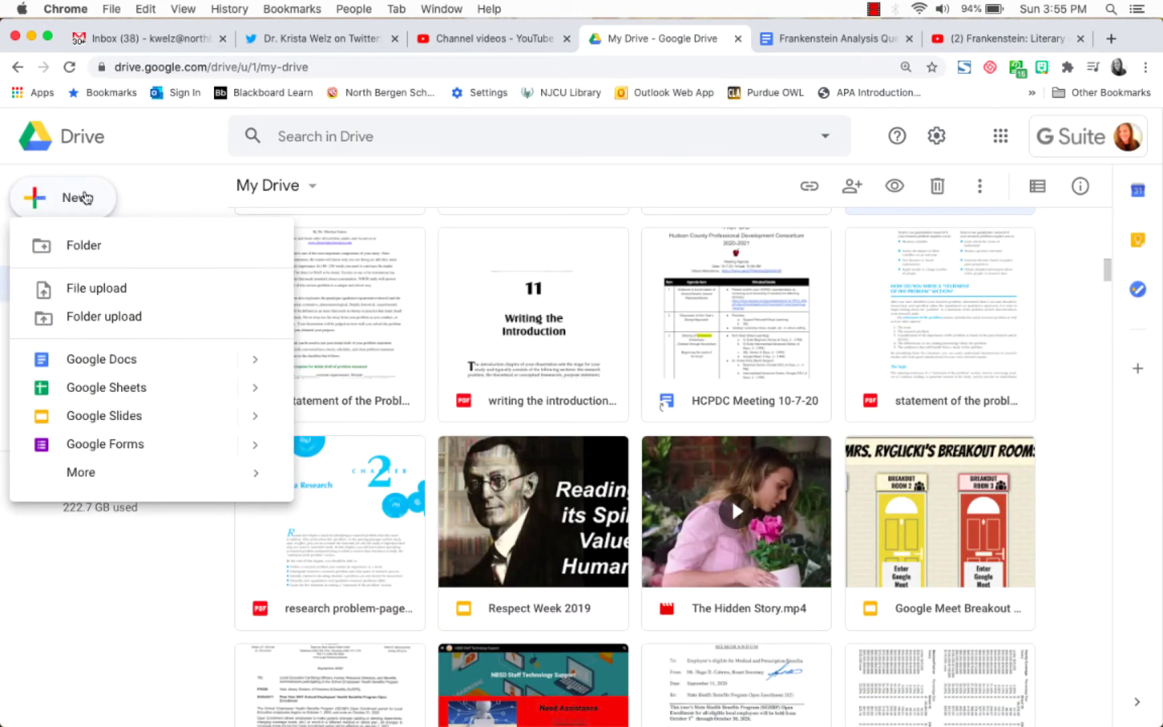
left_click(97, 414)
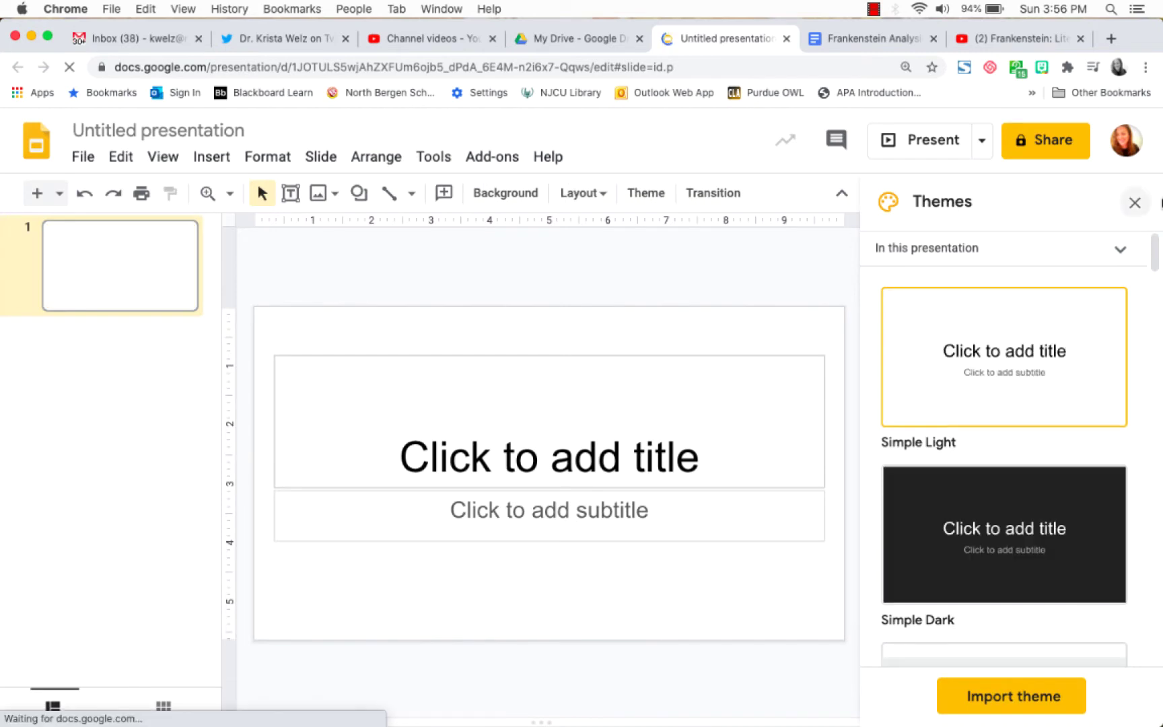
Close the themes panel and delete the title and subtitle placeholders.
left_click(1136, 207)
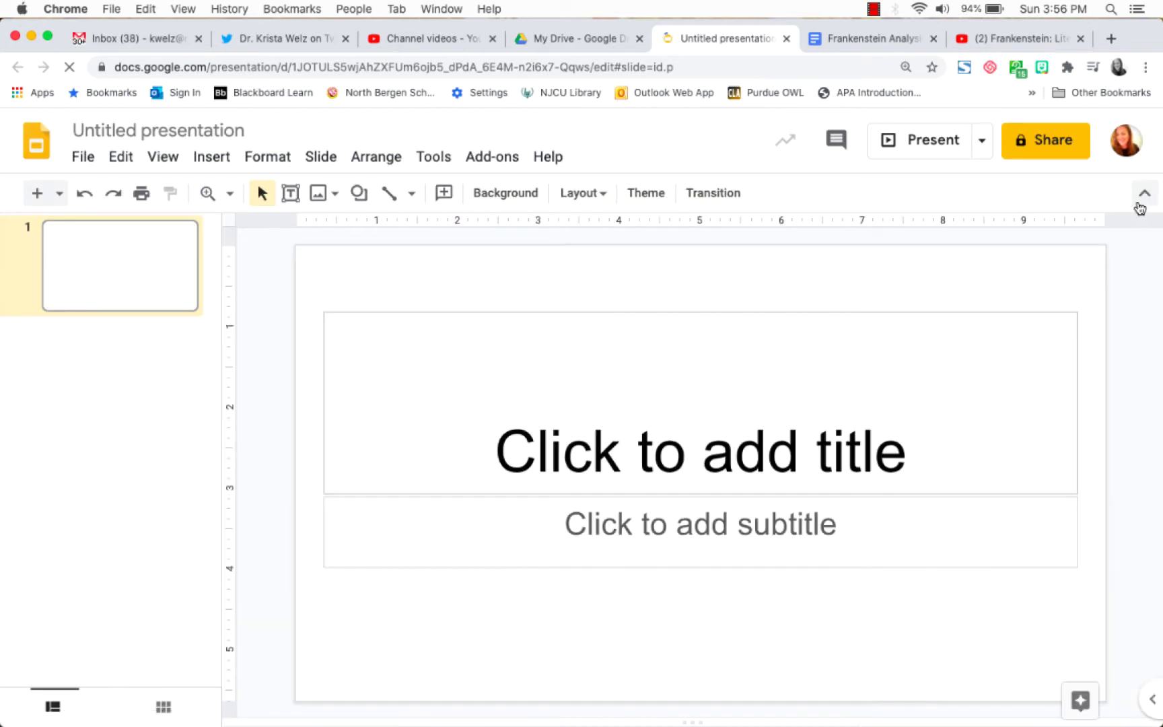
left_click_drag(469, 268, 724, 624)
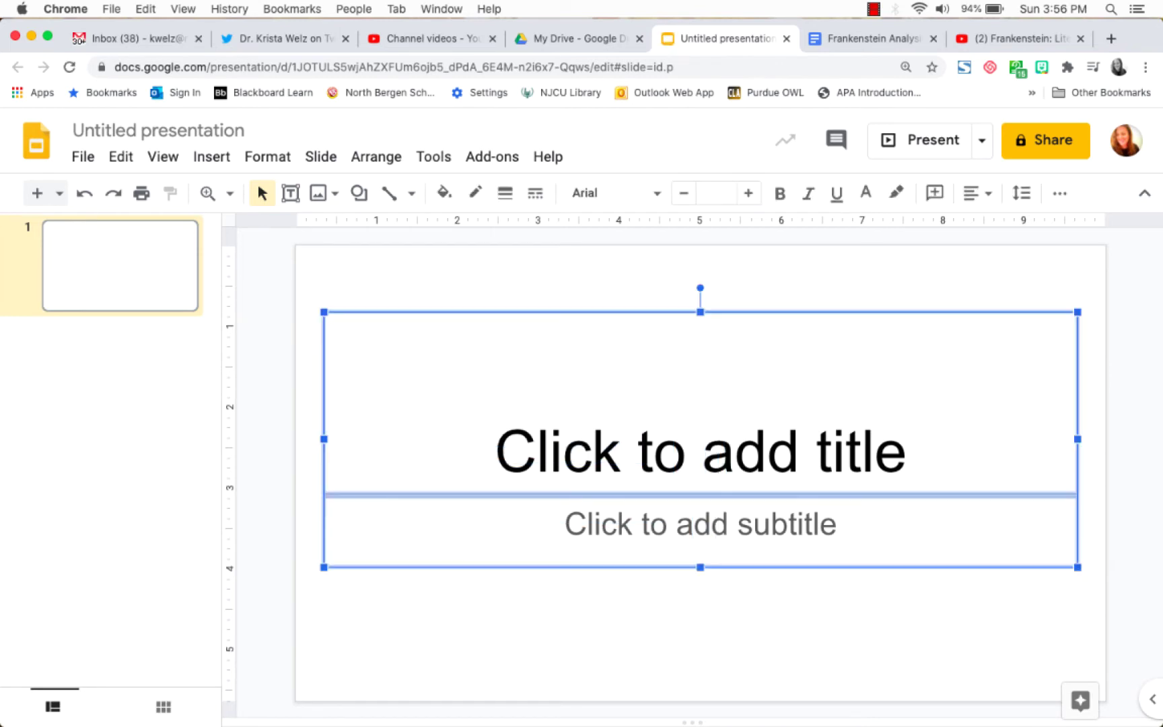
key("Delete")
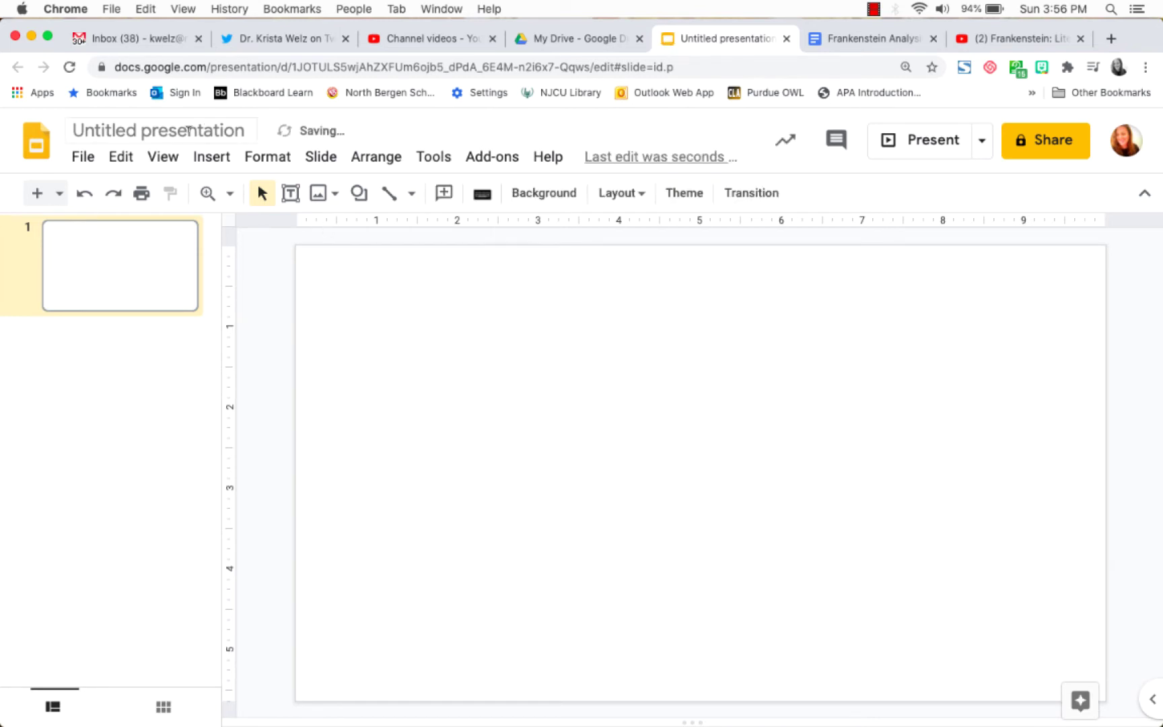
Rename the presentation to 'Frankenstein Video'.
left_click(189, 129)
type("Fr")
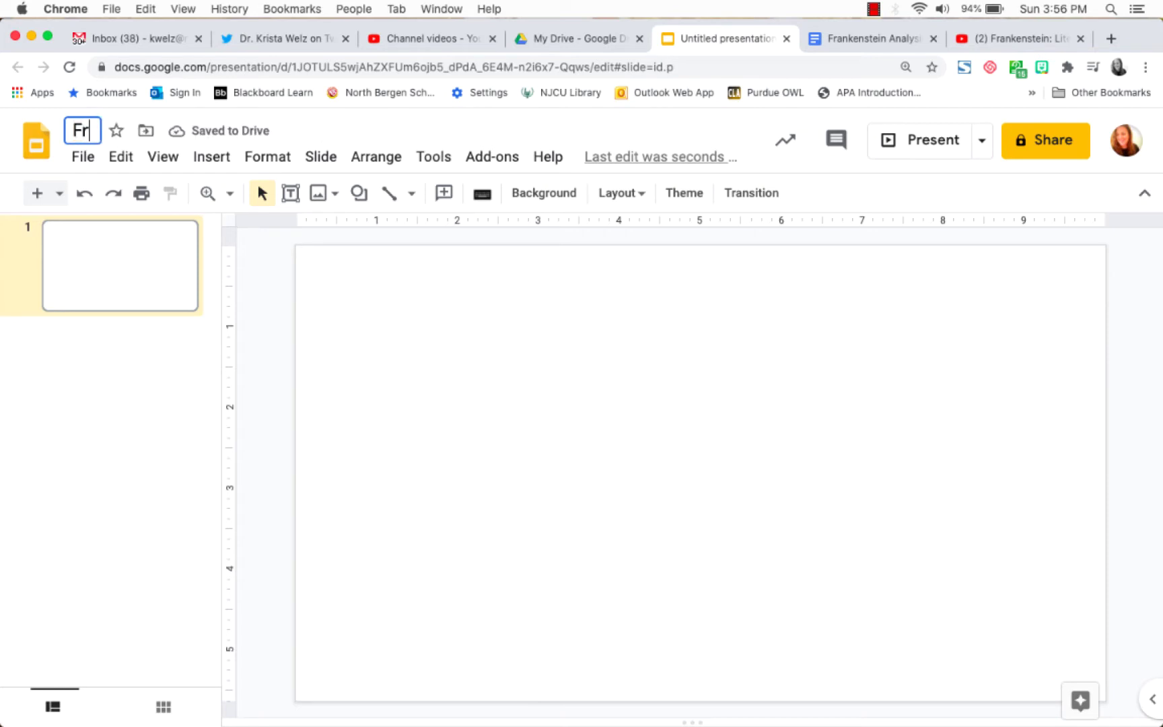
type("ankenstei")
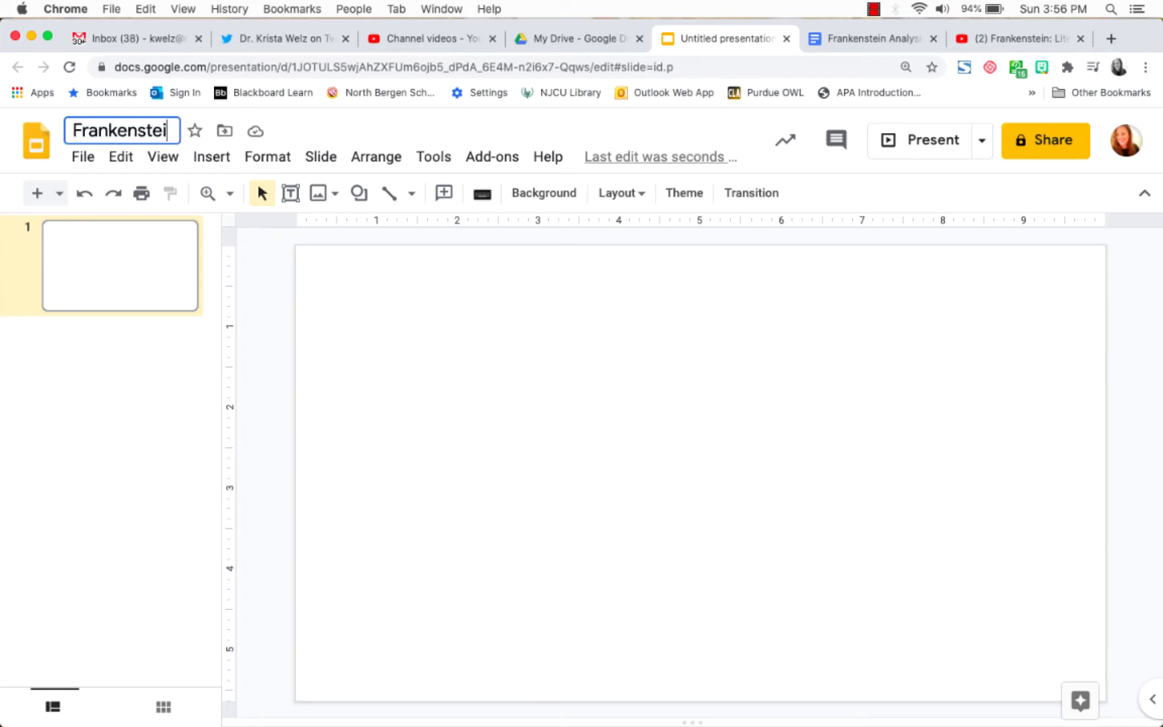
type("n Video")
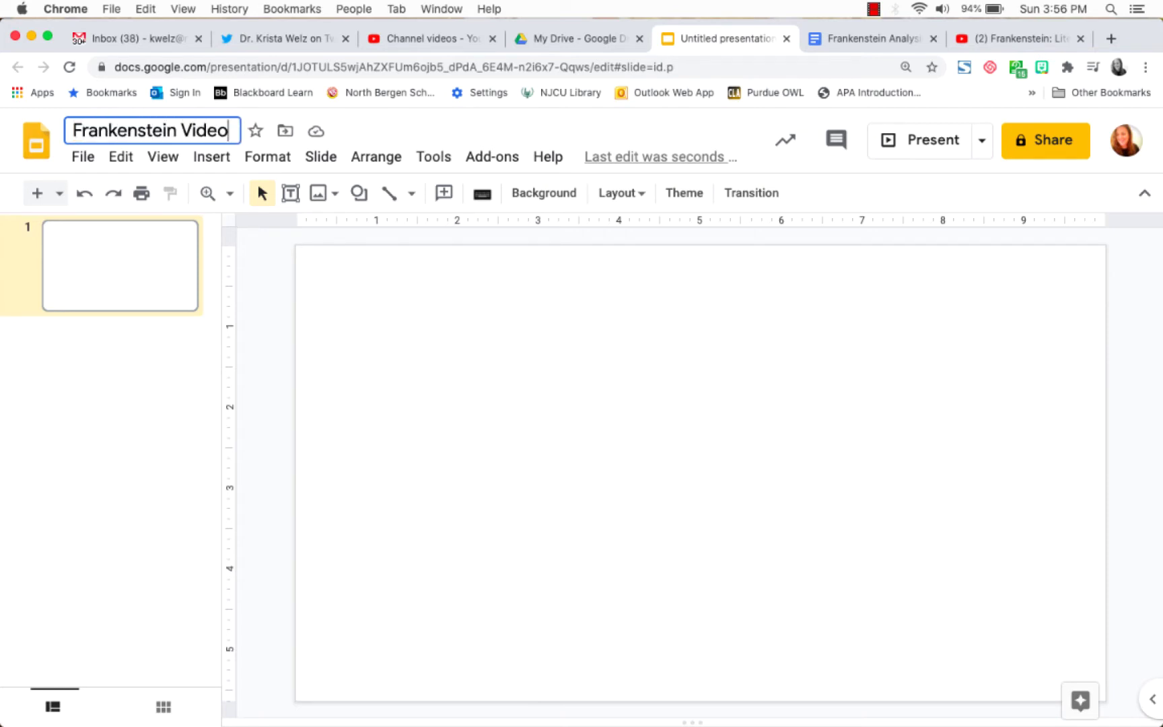
key("Return")
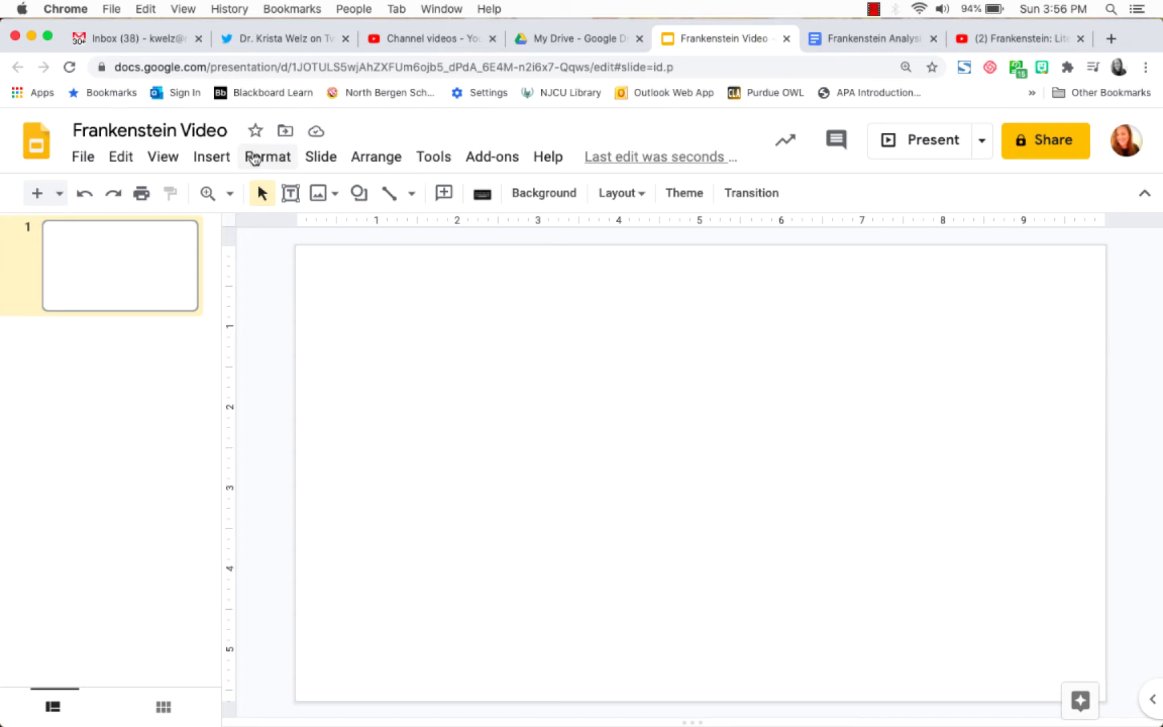
Insert the Frankenstein YouTube video on the slide by pasting its copied URL.
left_click(225, 161)
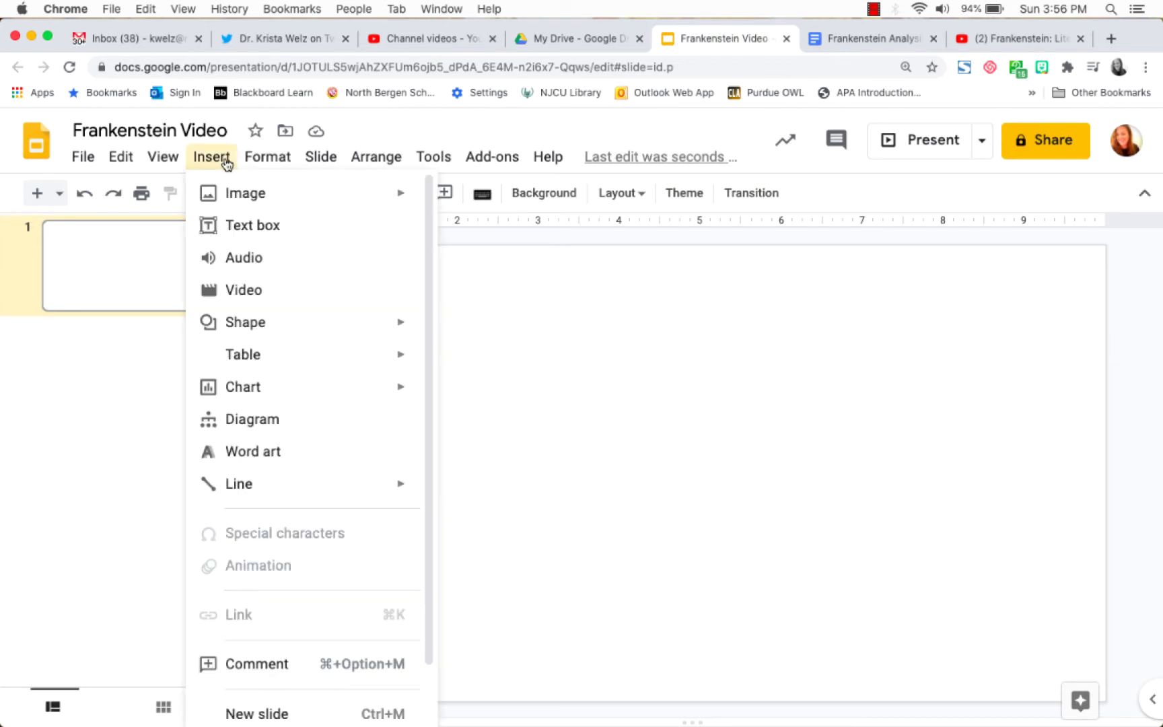
left_click(274, 299)
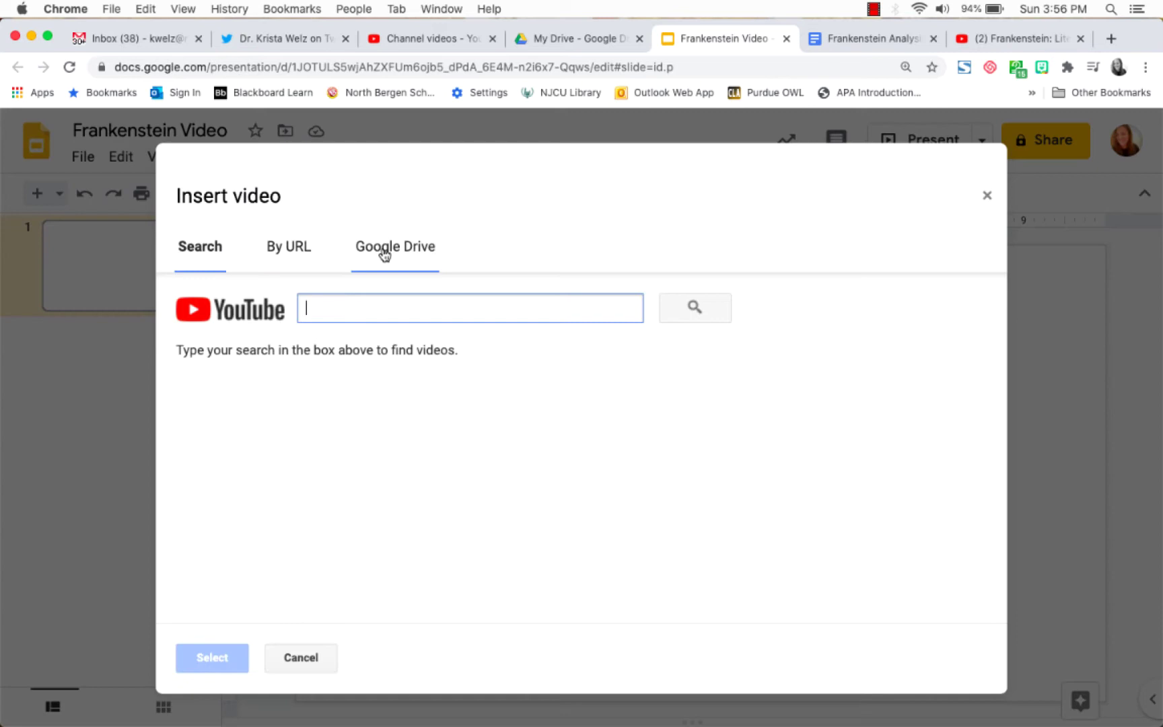
left_click(281, 260)
right_click(360, 300)
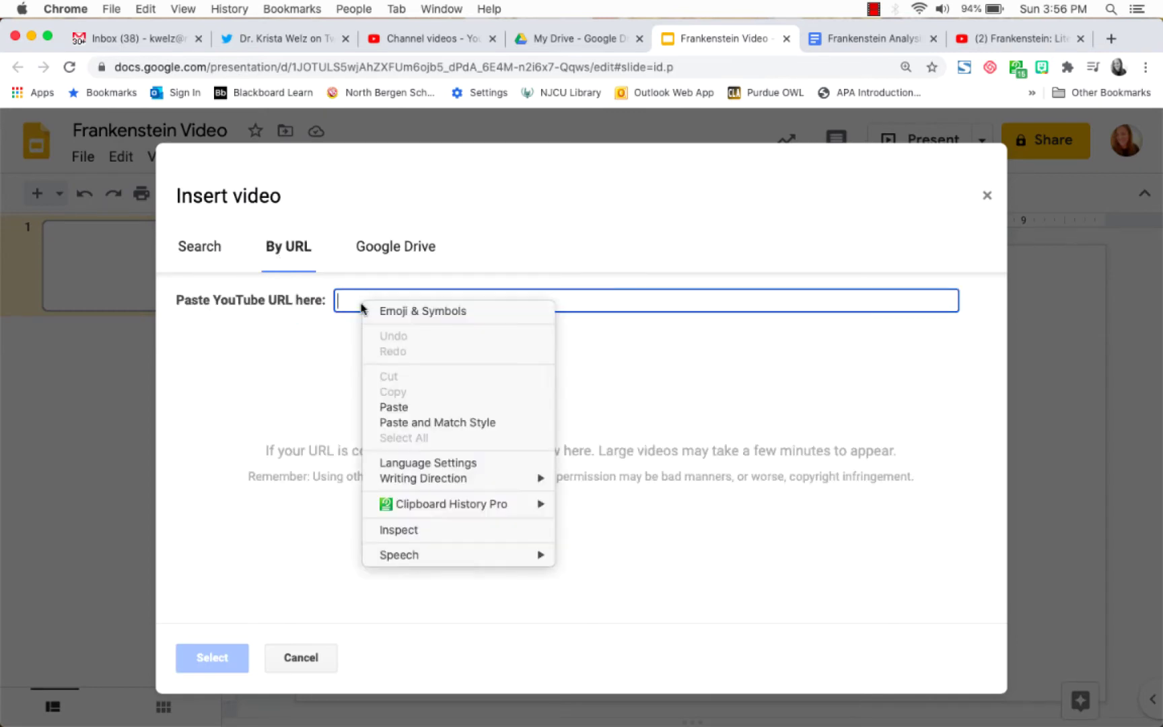
left_click(407, 402)
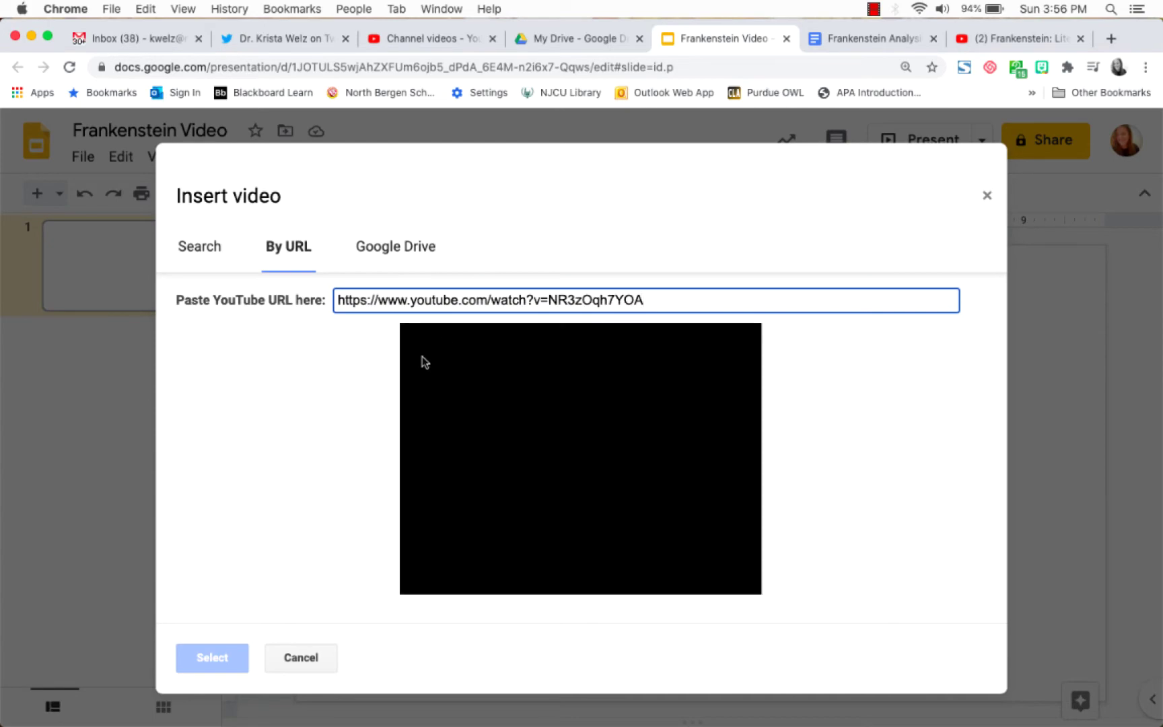
left_click(214, 657)
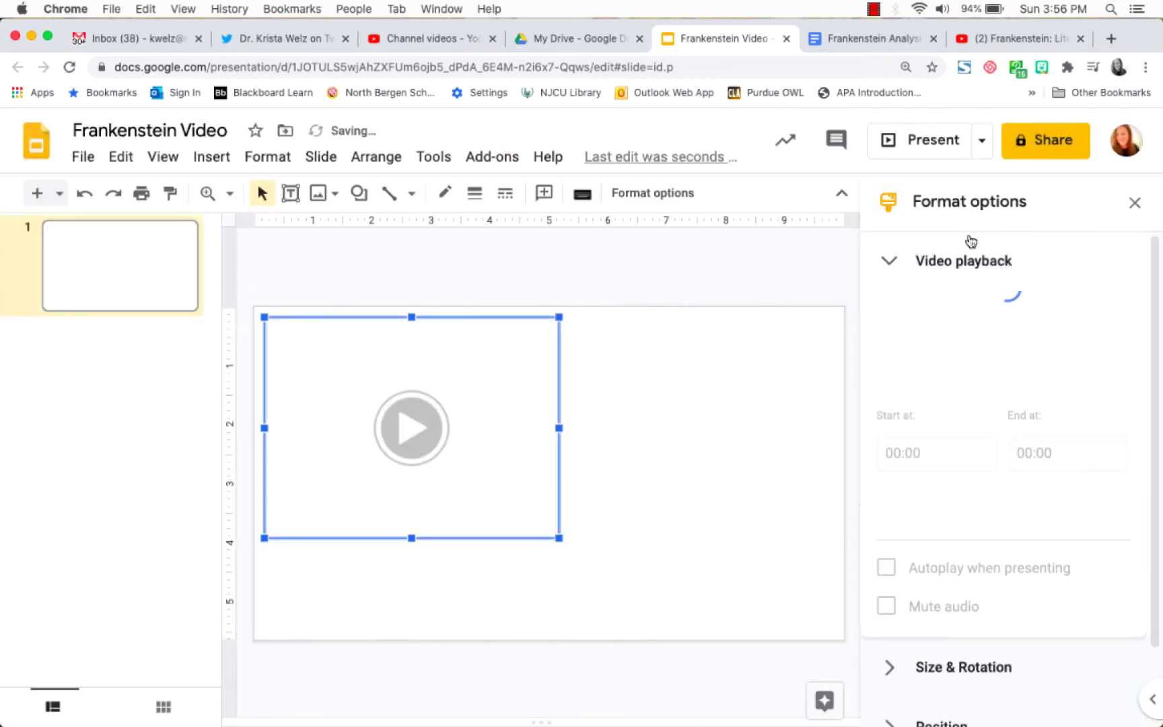
Resize the embedded video to fill the slide's height and centre it horizontally.
scroll(1059, 459, "down", 5)
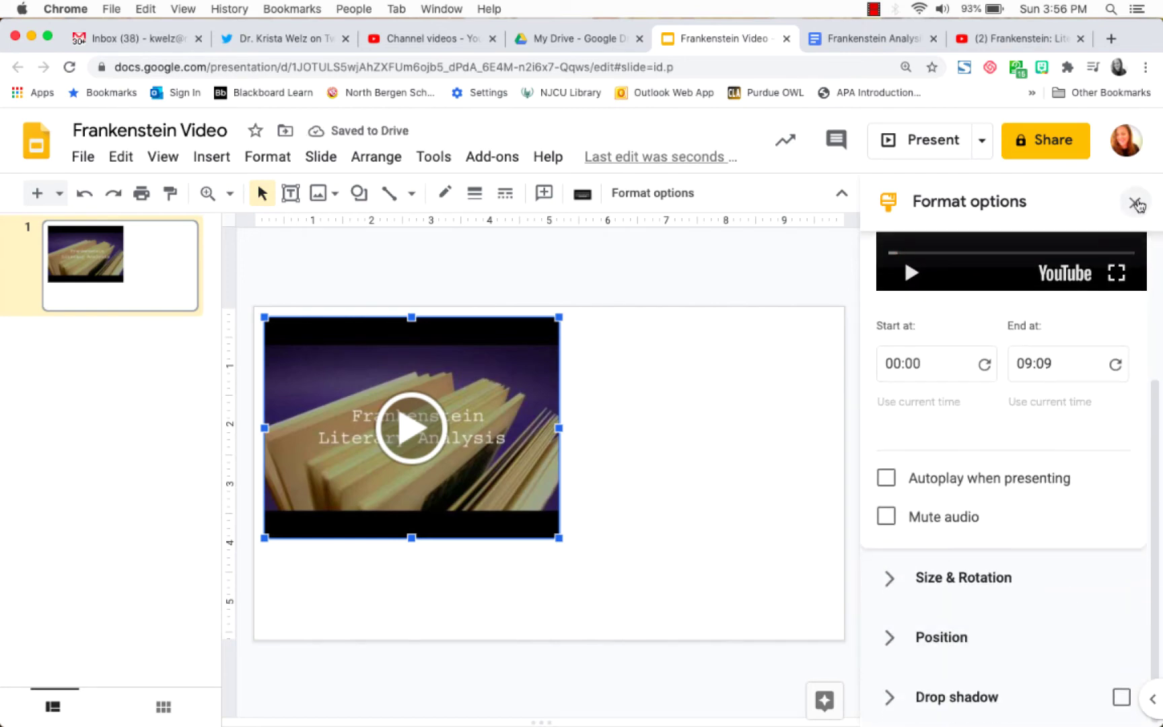
left_click(1134, 203)
left_click_drag(401, 425, 388, 413)
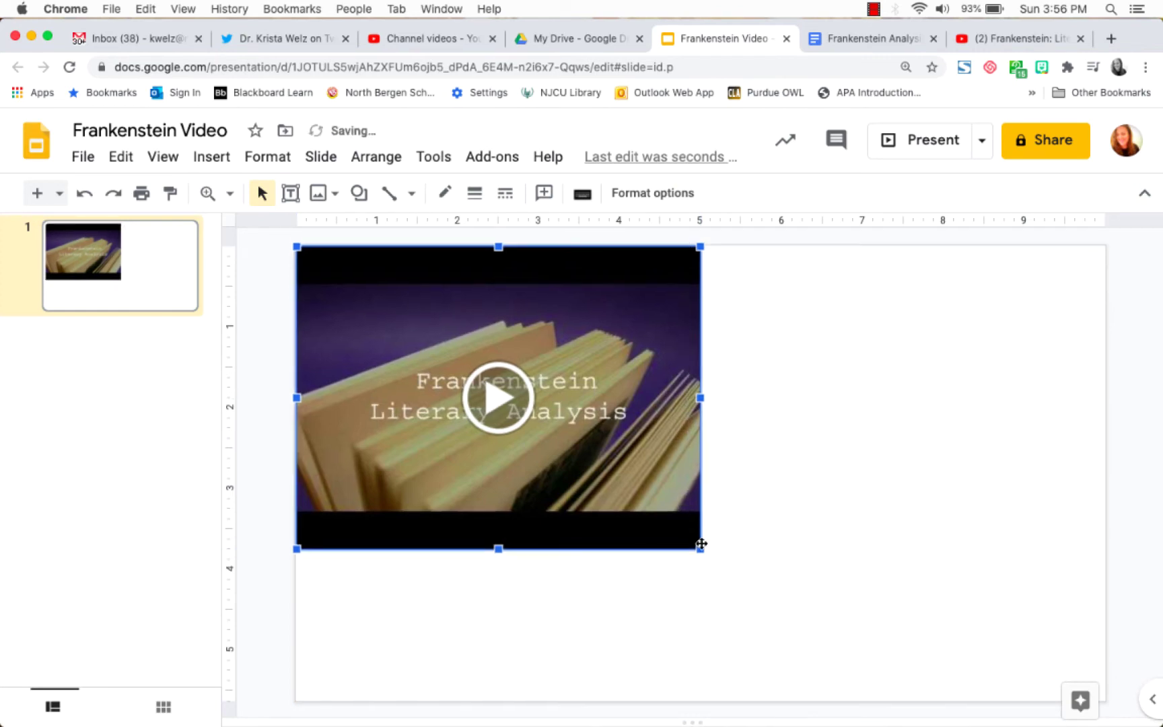
left_click_drag(701, 548, 903, 622)
left_click_drag(646, 463, 701, 448)
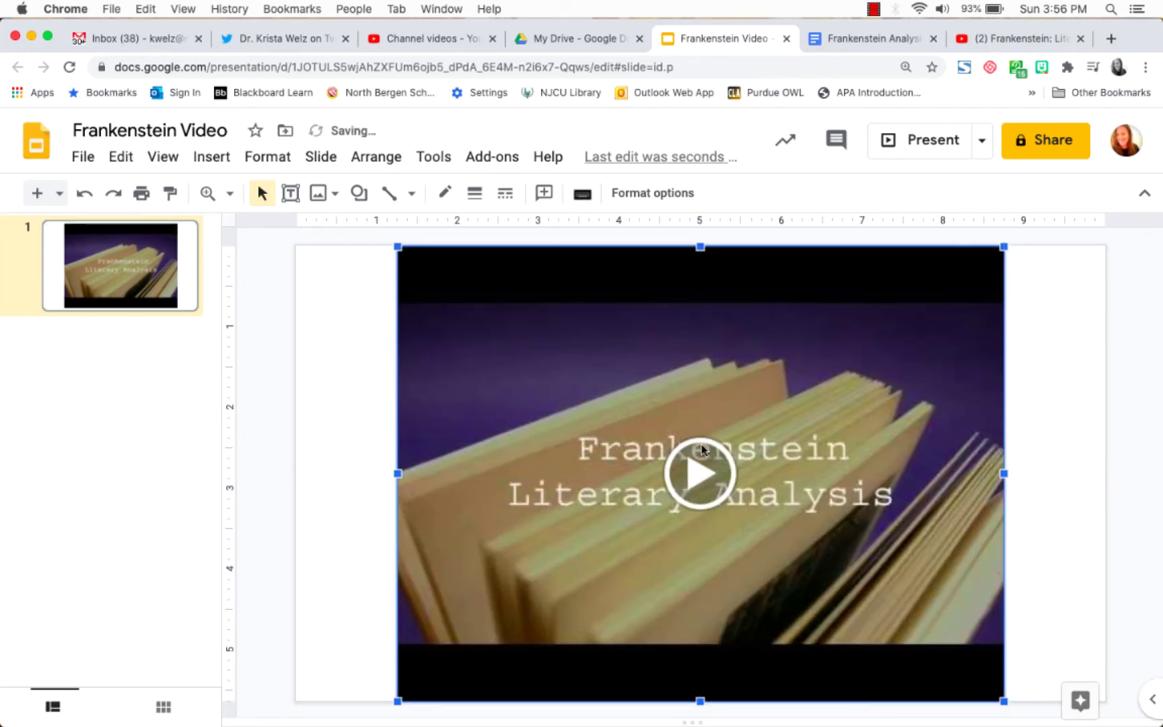
left_click(1135, 386)
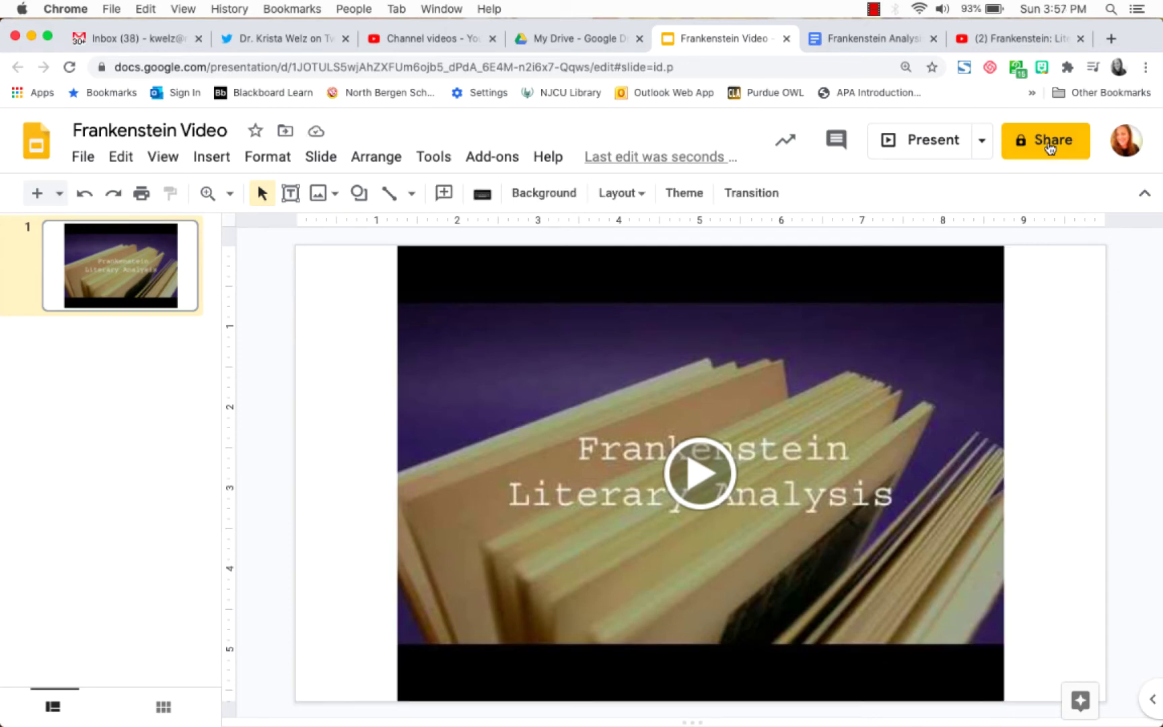
Set link sharing to 'Anyone with the link' as Viewer and copy the share link.
left_click(1048, 141)
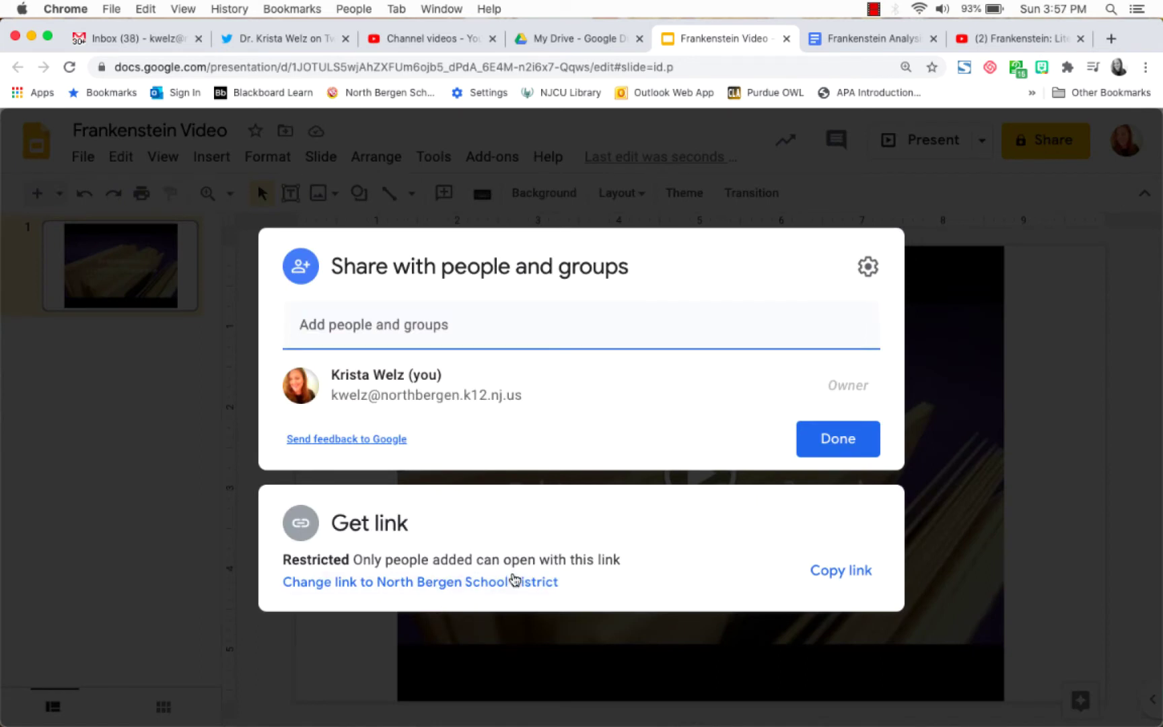
left_click(483, 581)
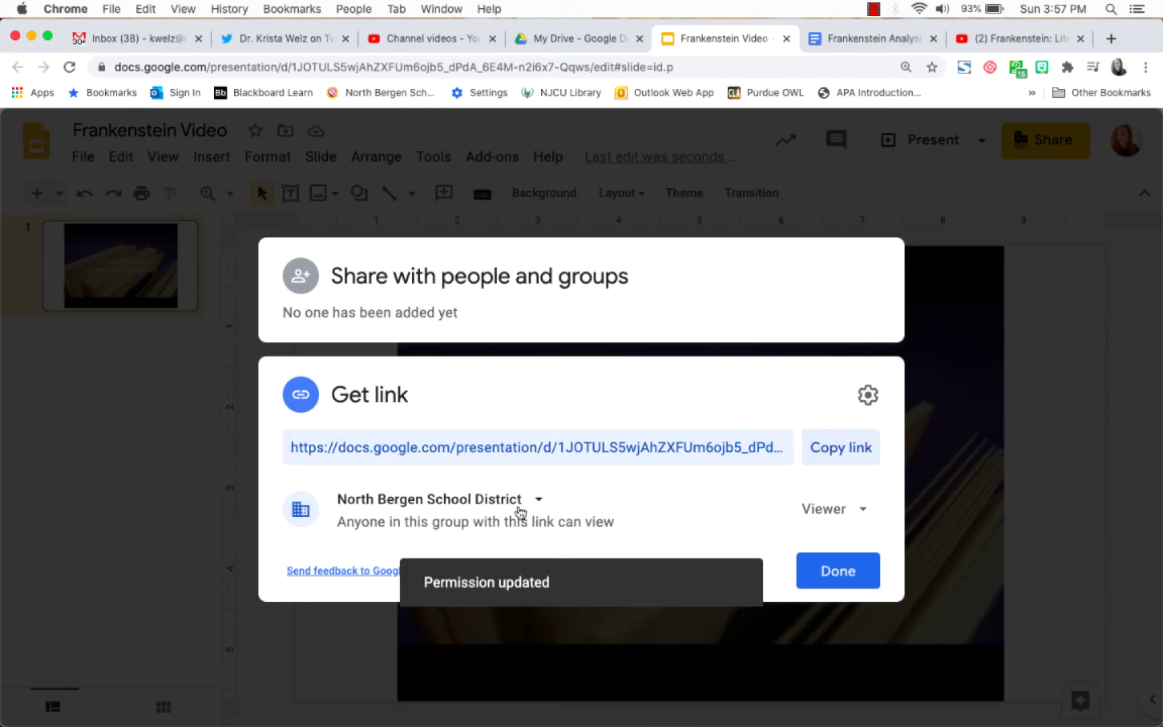
left_click(530, 500)
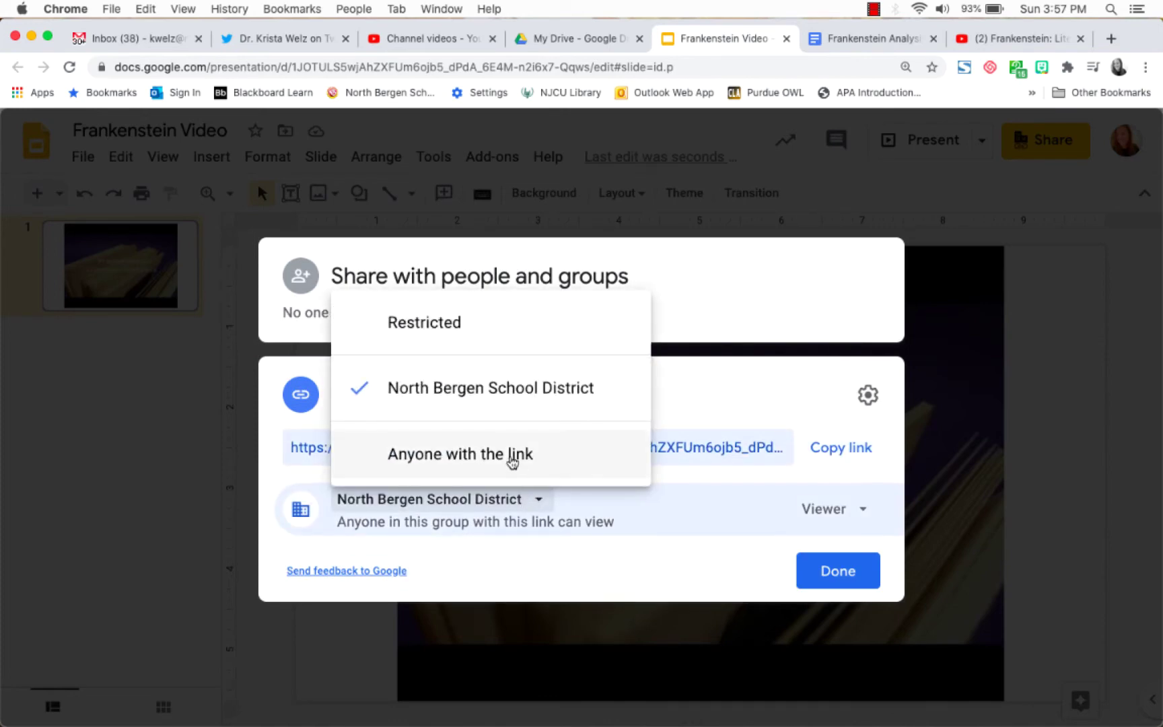
left_click(512, 460)
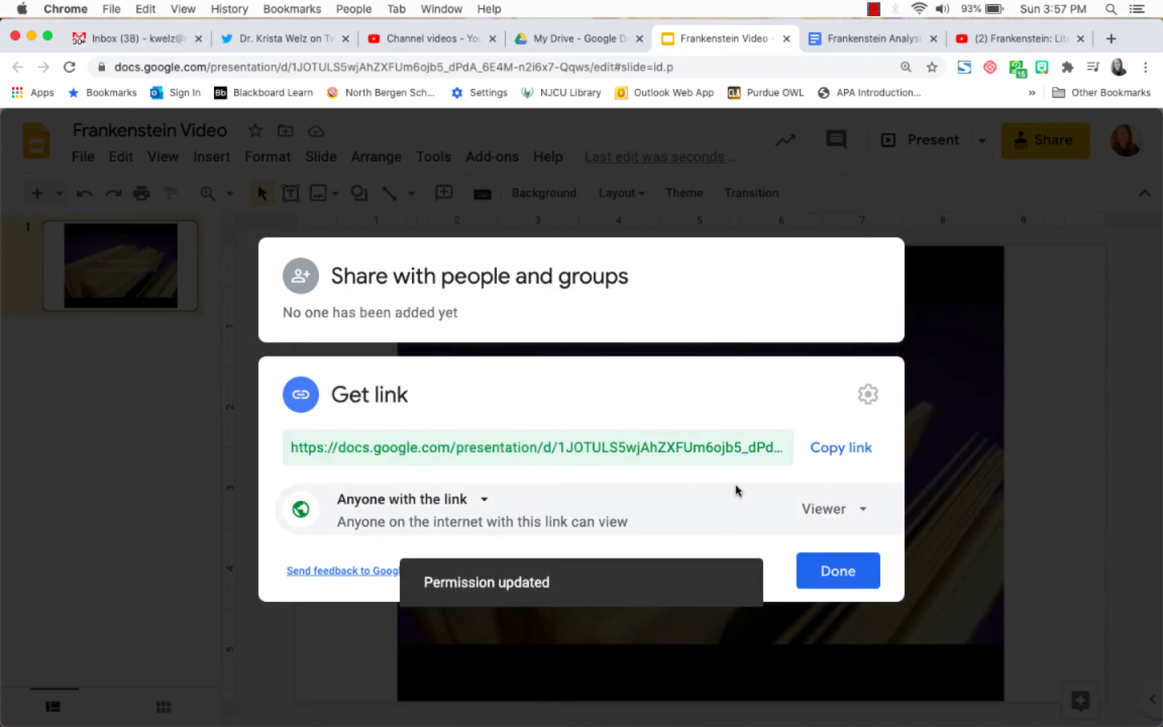
left_click(479, 504)
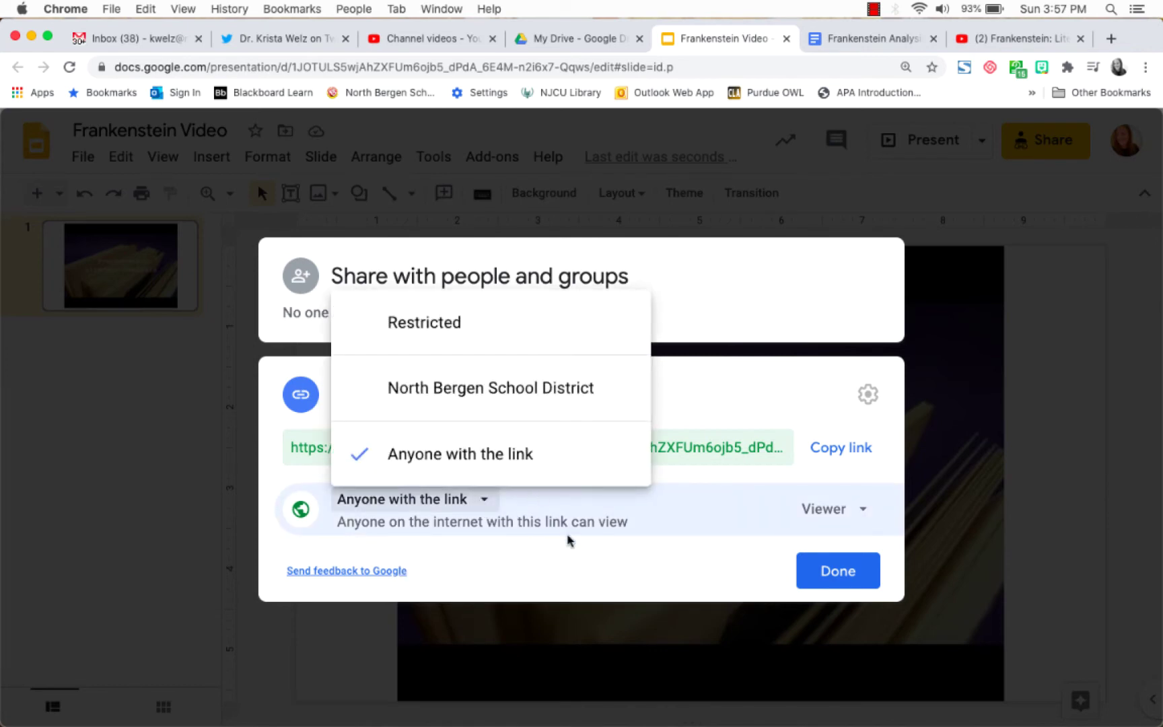
left_click(588, 558)
left_click(842, 451)
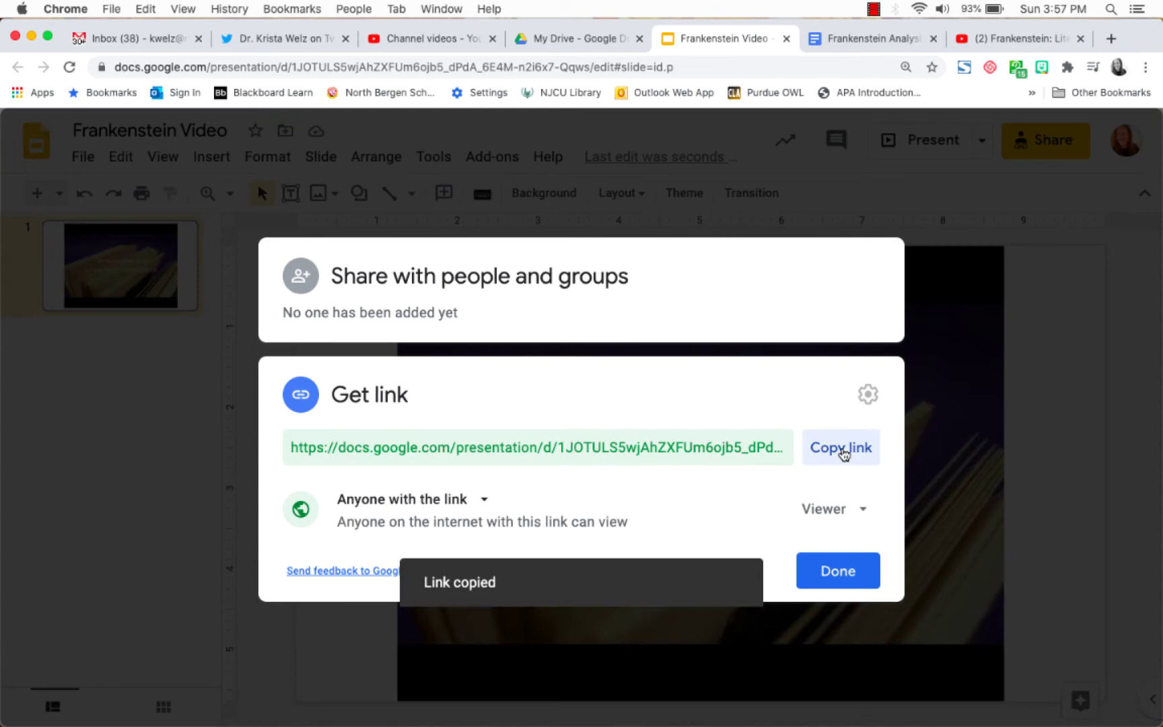
left_click(838, 577)
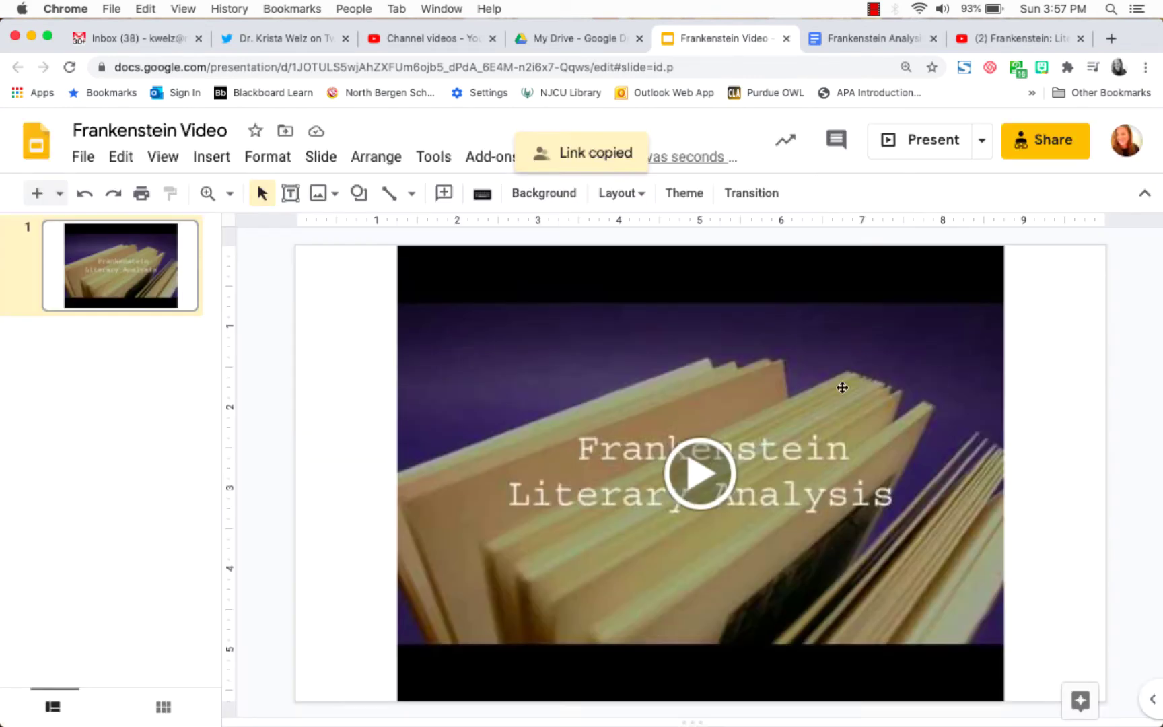
Close the presentation and add a blank line above question 1 in the questions doc.
left_click(785, 41)
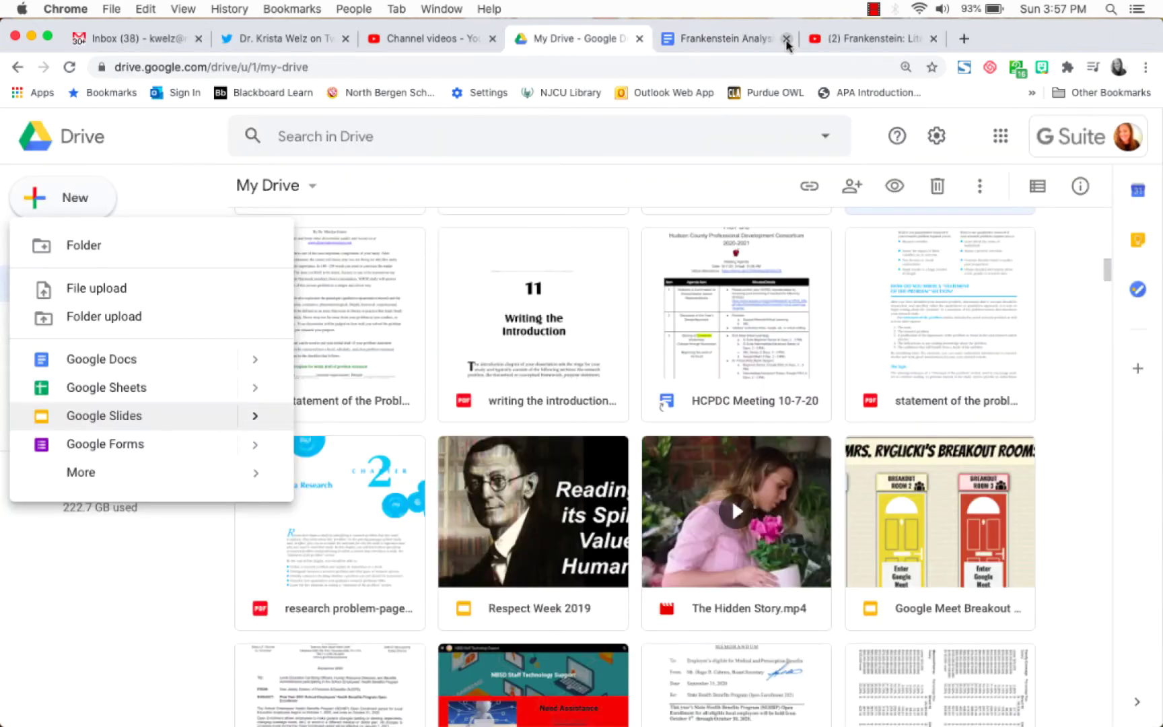
left_click(729, 41)
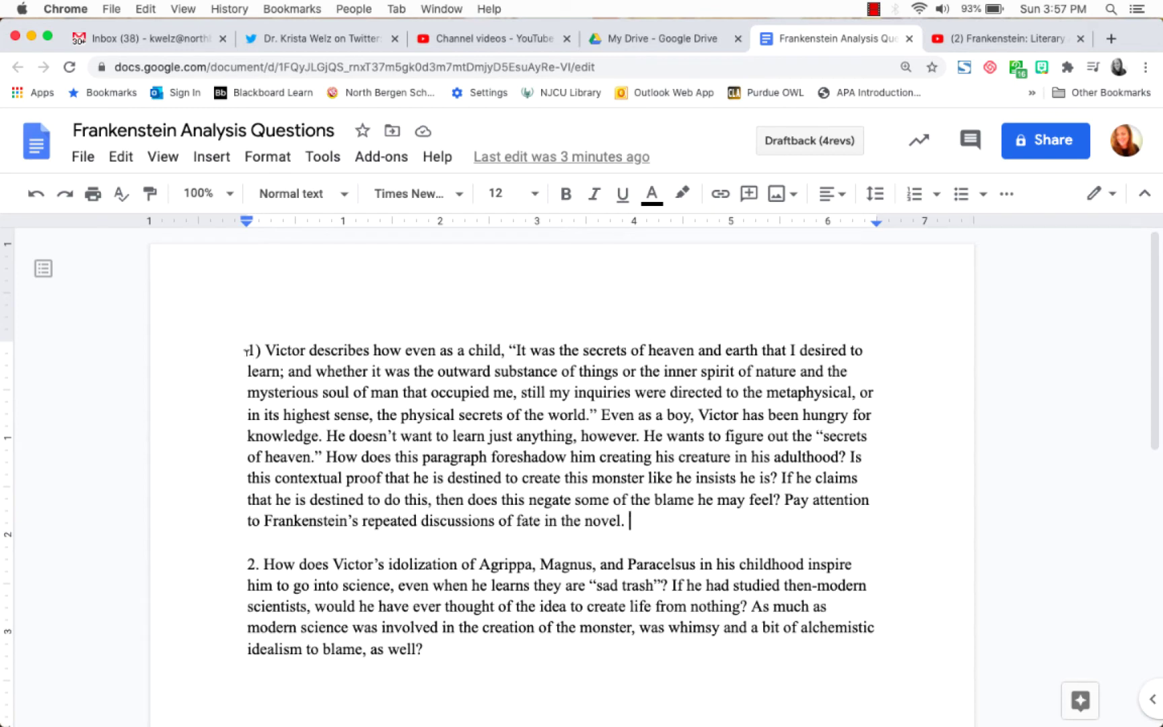
key("Return")
key("Return")
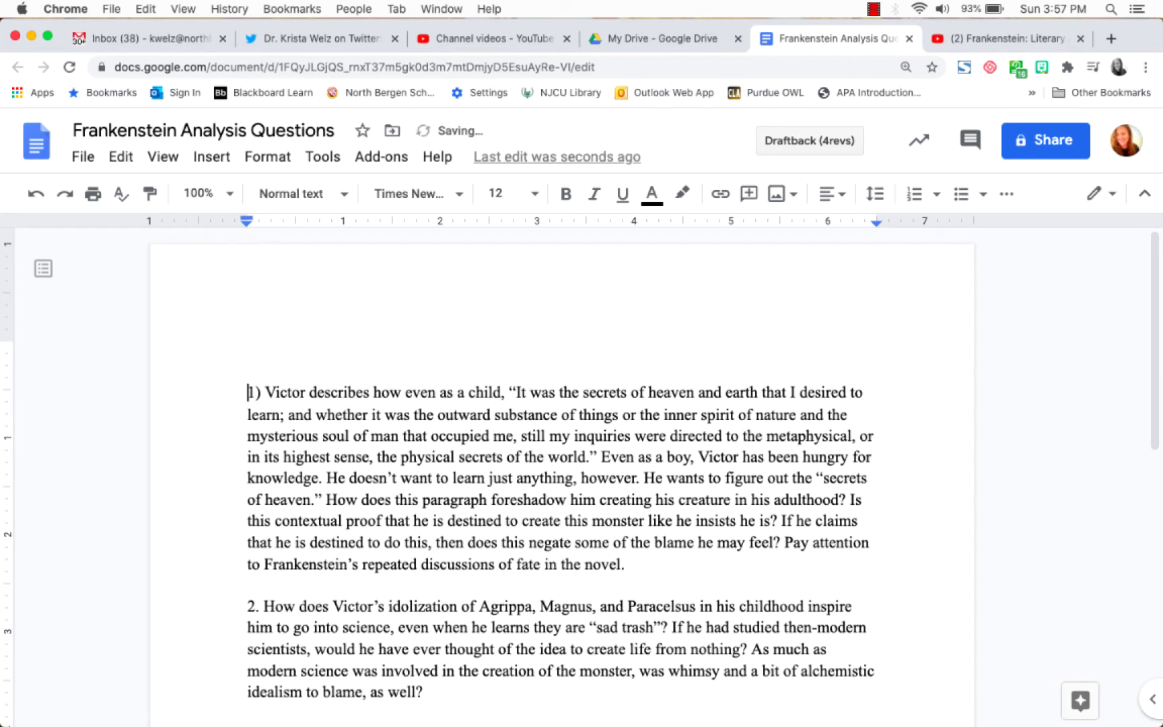
Type 'View the Frankenstein video here as you answer the following questions below.' on the top line.
left_click(248, 350)
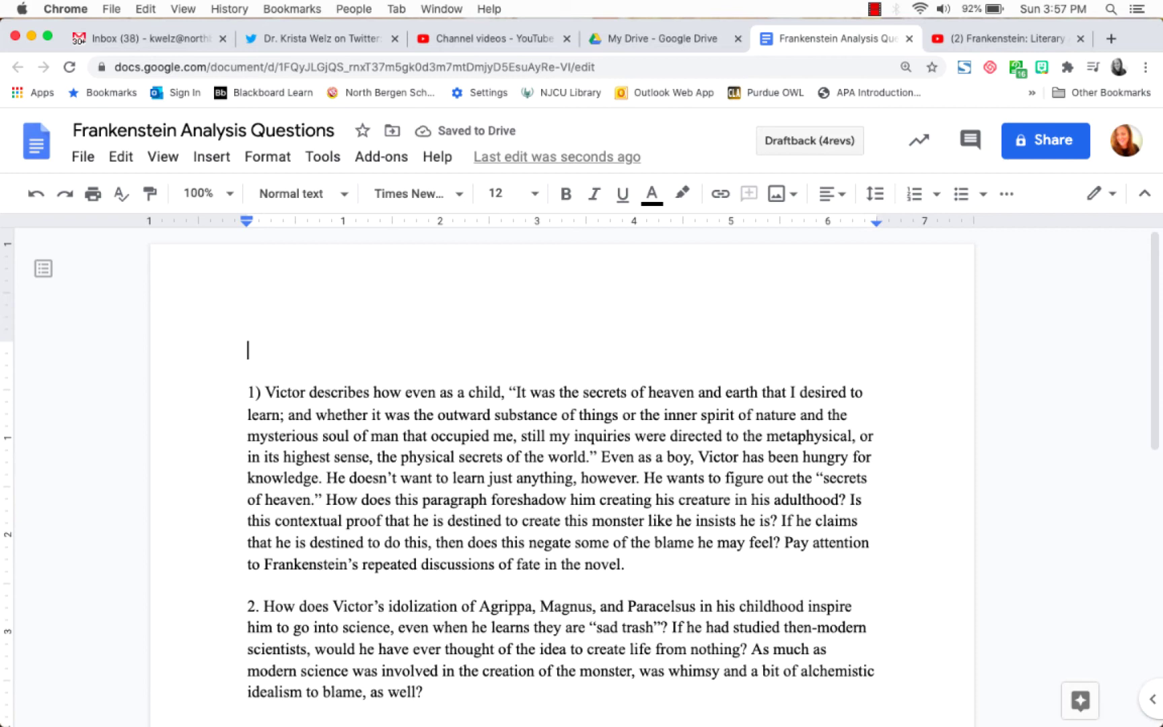
type("View the FRanks")
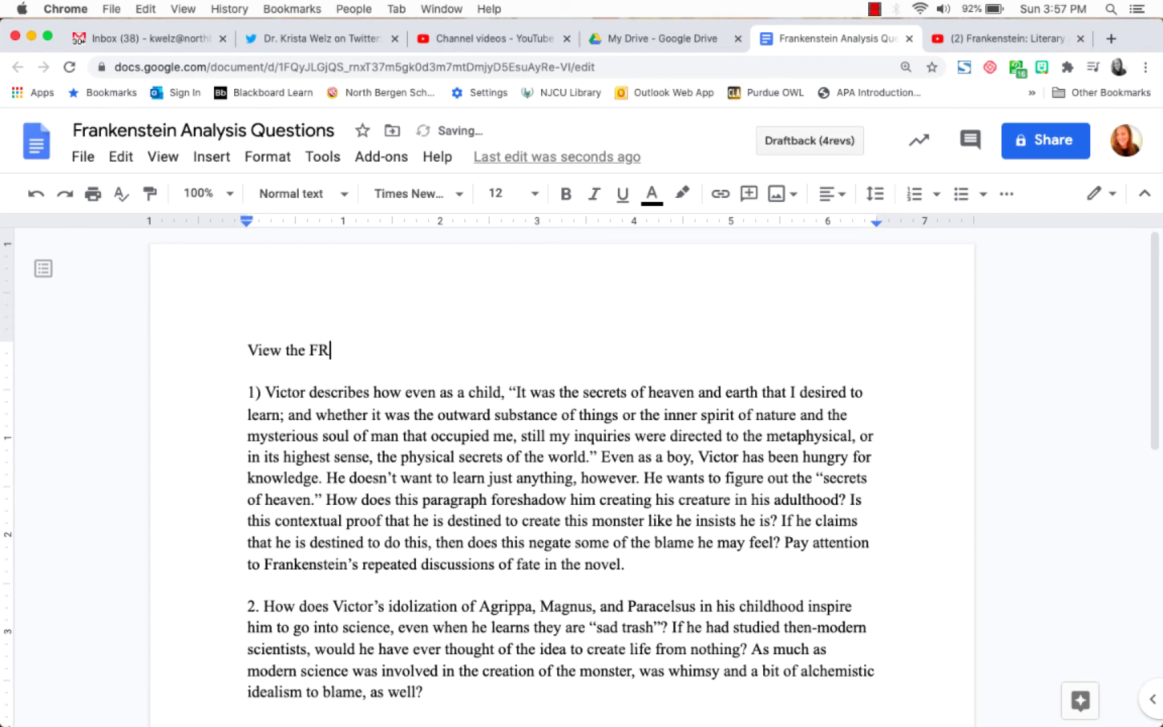
key("BackSpace")
key("BackSpace")
key("BackSpace")
key("BackSpace")
key("BackSpace")
key("BackSpace")
key("BackSpace")
key("BackSpace")
key("BackSpace")
key("BackSpace")
key("BackSpace")
key("BackSpace")
key("BackSpace")
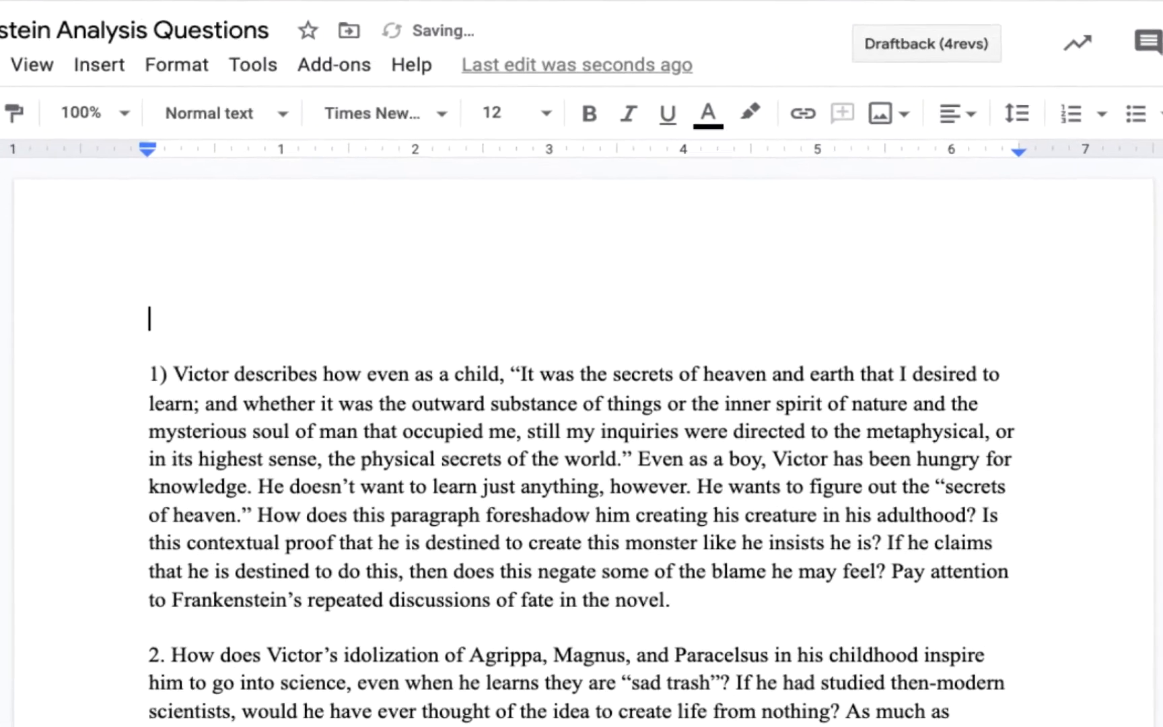
type("View the Fr")
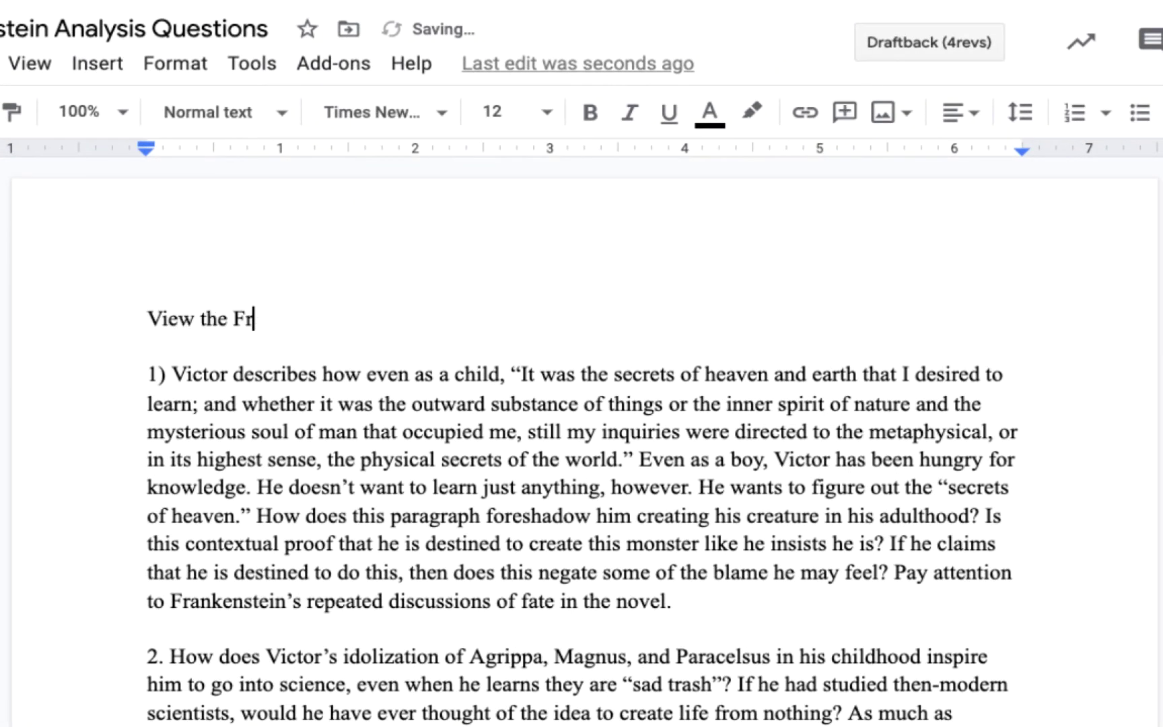
type("ankenstein ")
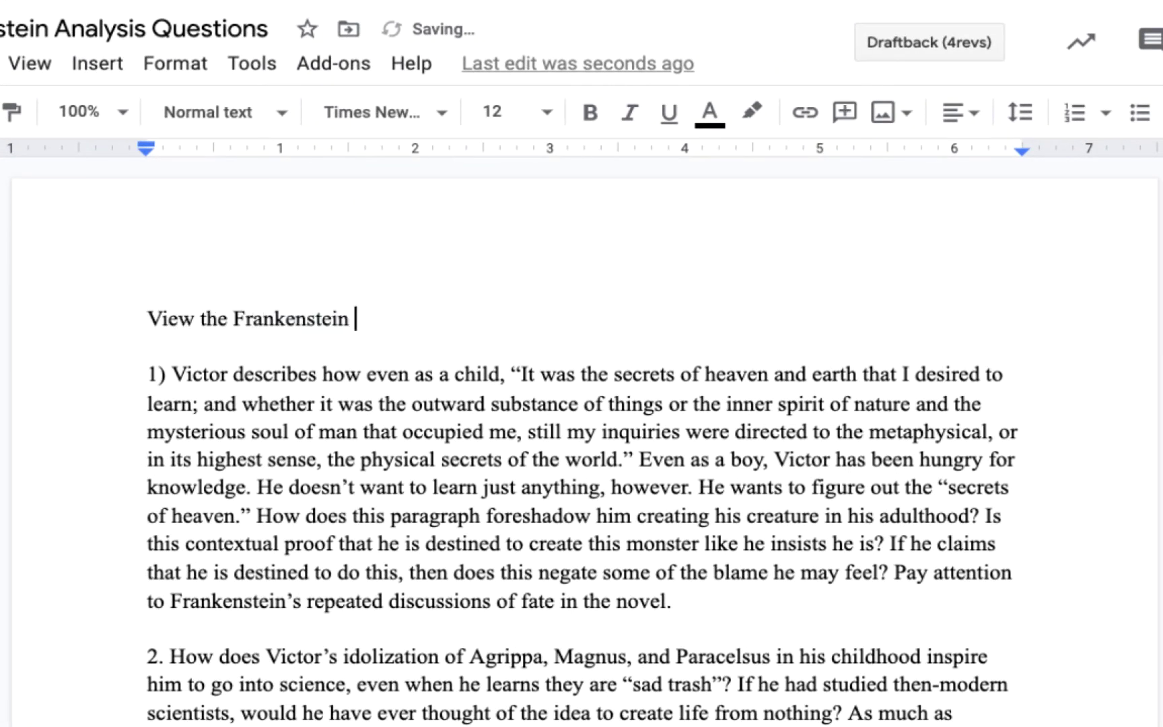
type("video here")
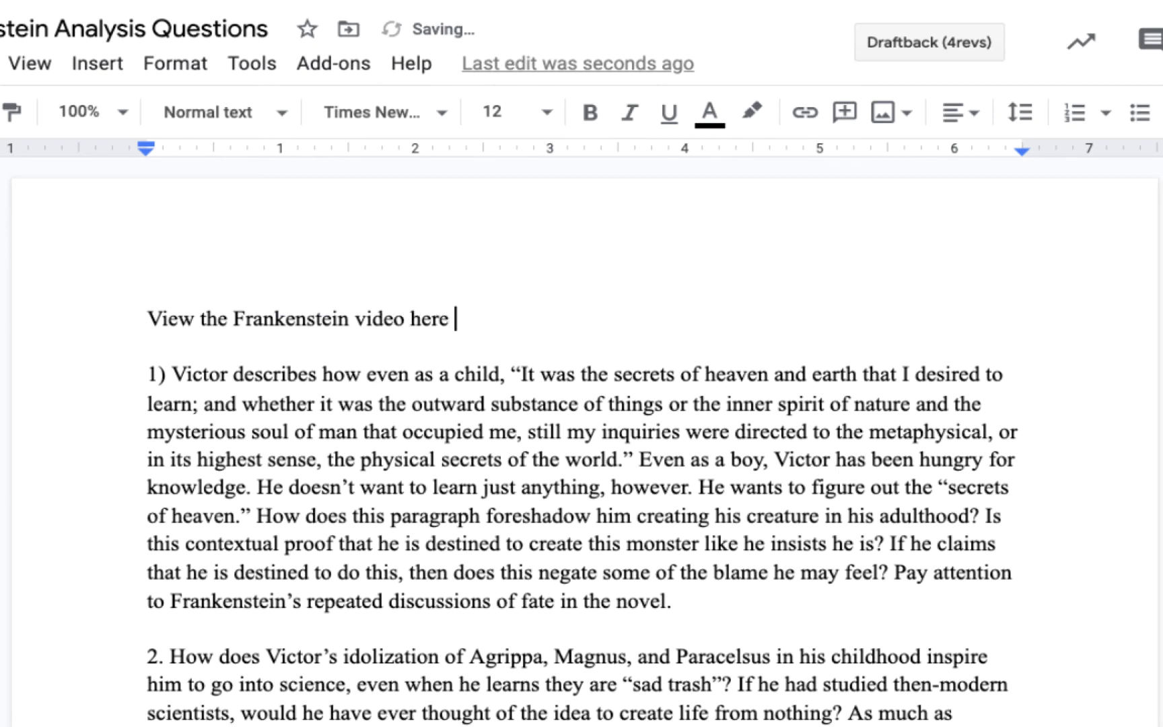
type(" as you ans")
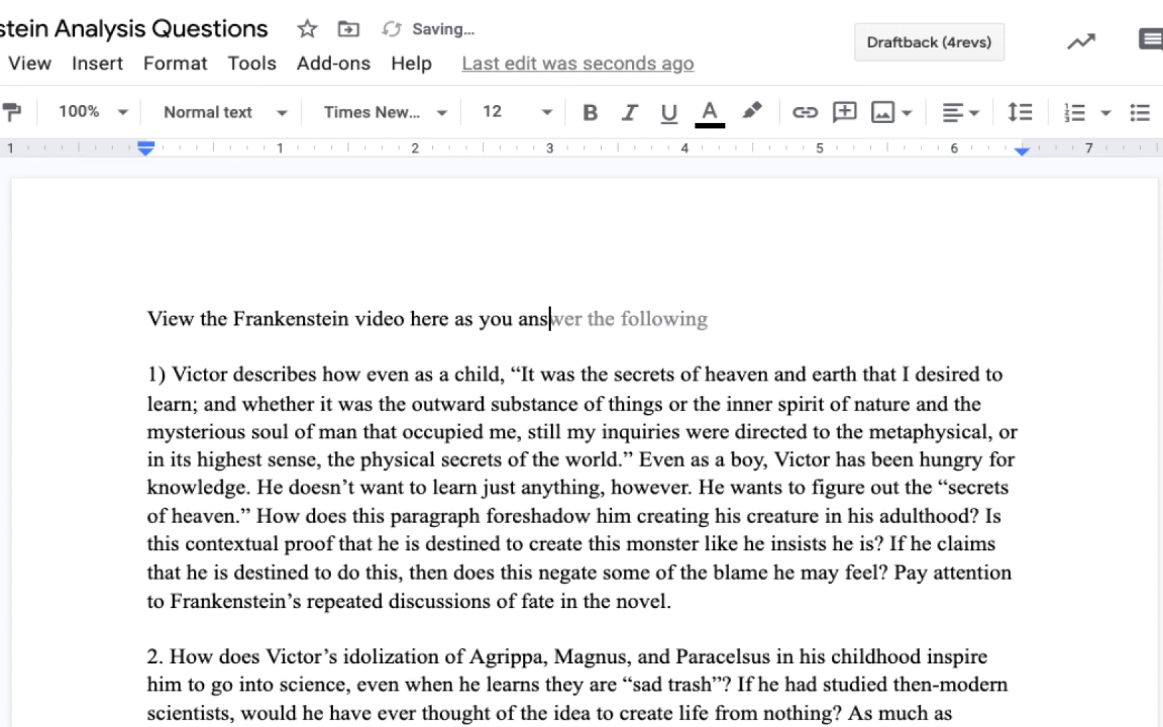
type("wet")
key("BackSpace")
type("r")
key("Tab")
type("uestio")
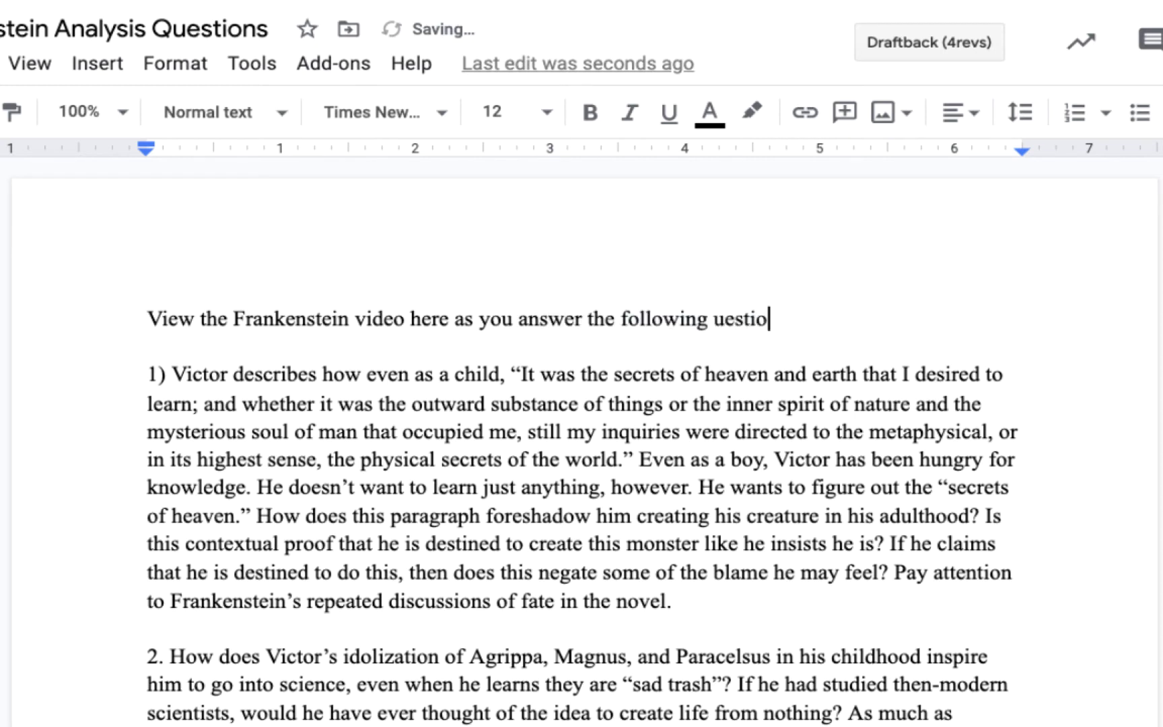
key("BackSpace")
key("BackSpace")
key("BackSpace")
key("BackSpace")
key("BackSpace")
key("BackSpace")
type("ques")
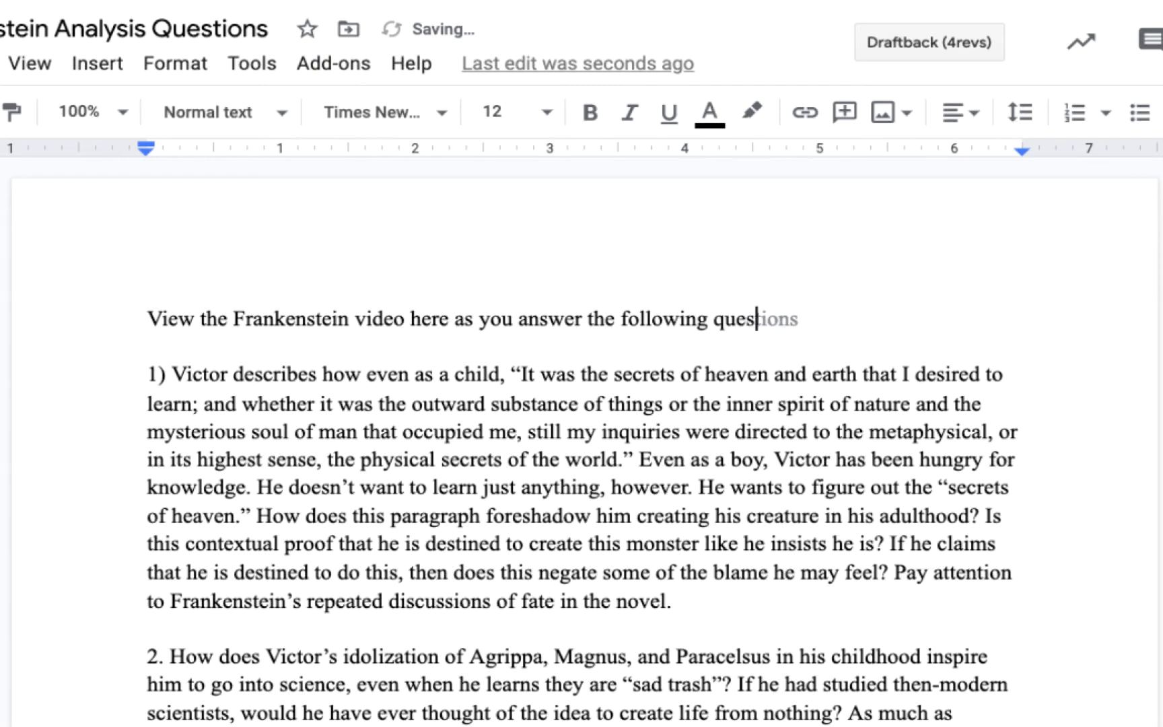
type("tions below")
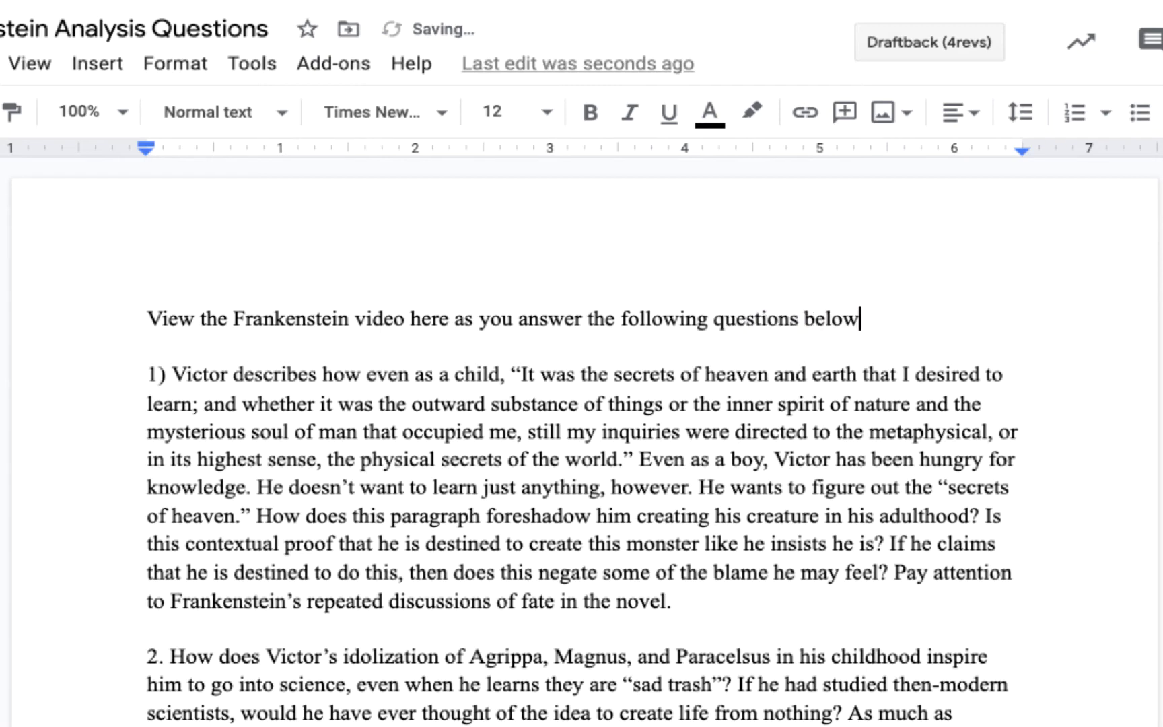
type(".")
Link the whole opening line to the copied Frankenstein Video presentation URL.
left_click_drag(870, 316, 144, 321)
right_click(213, 316)
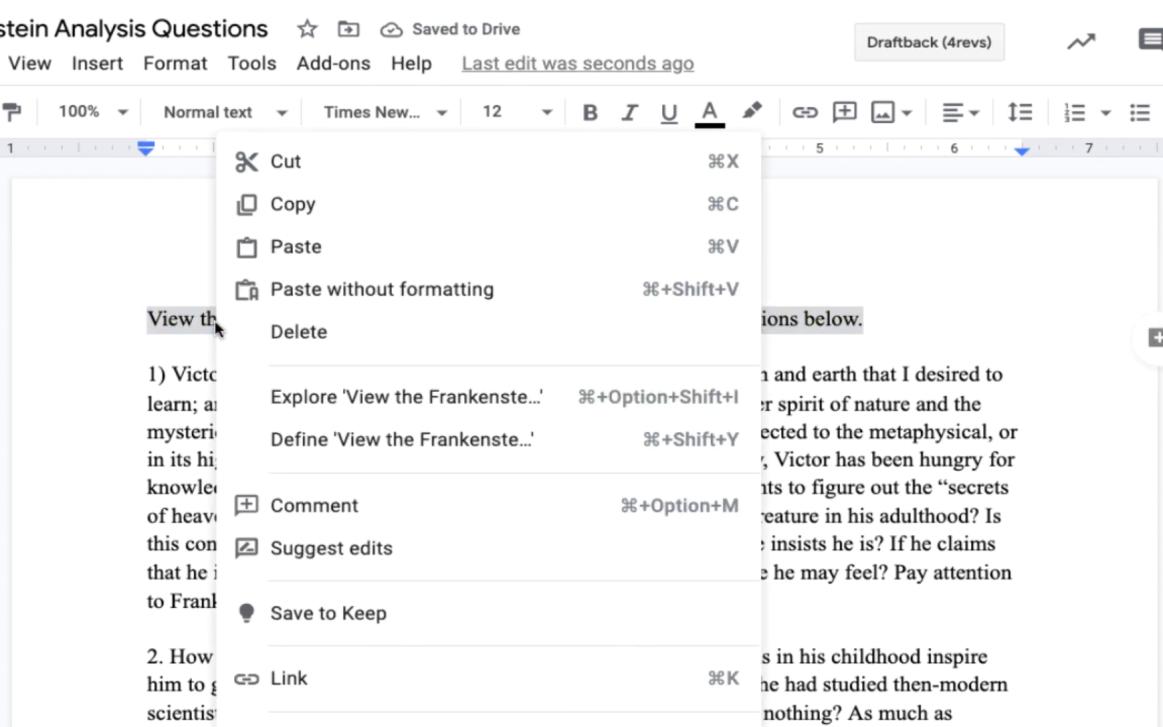
left_click(303, 673)
right_click(381, 474)
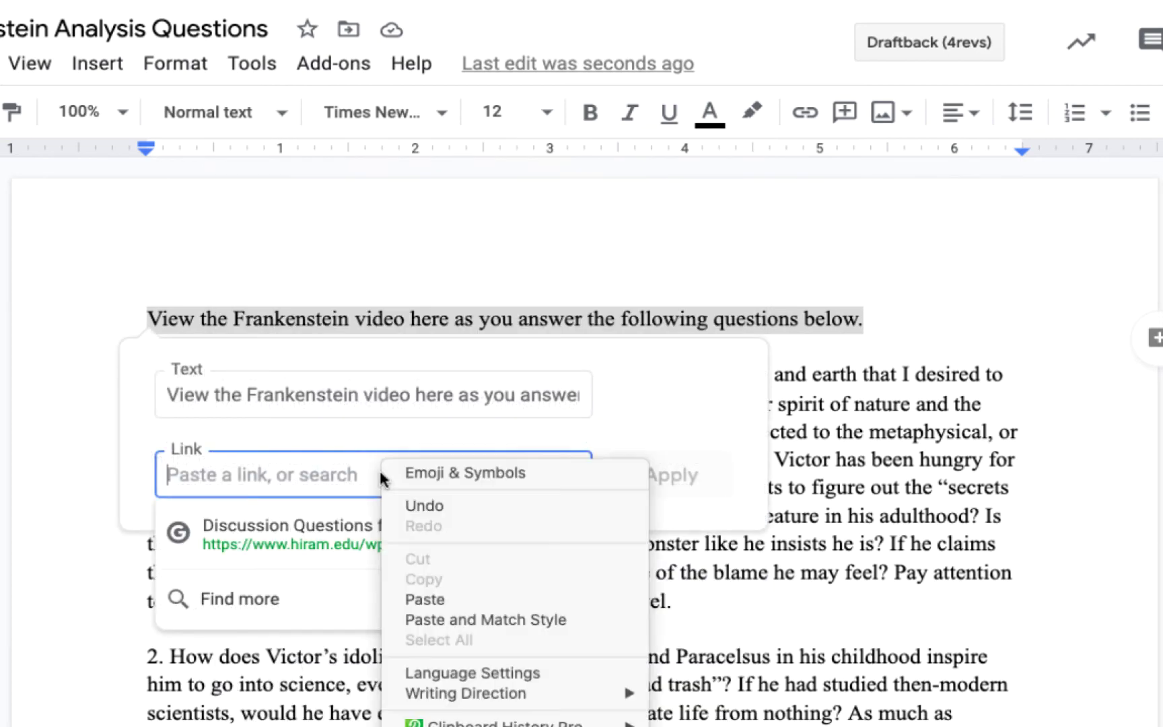
left_click(424, 599)
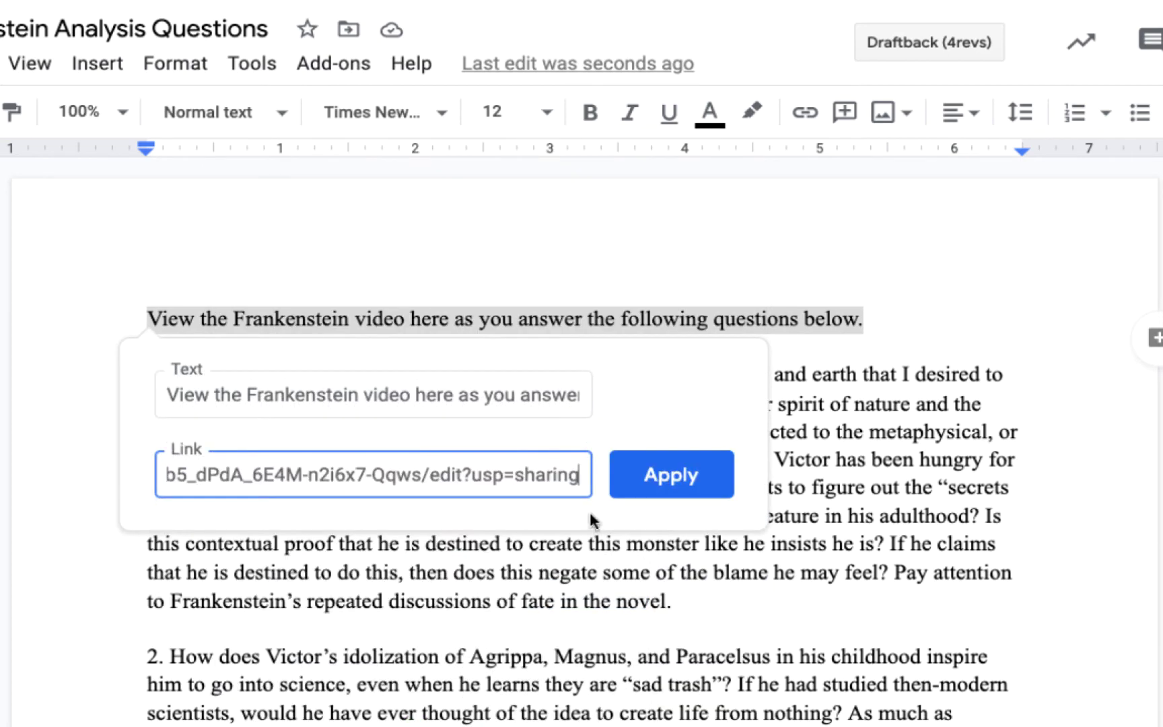
left_click(658, 485)
left_click(796, 431)
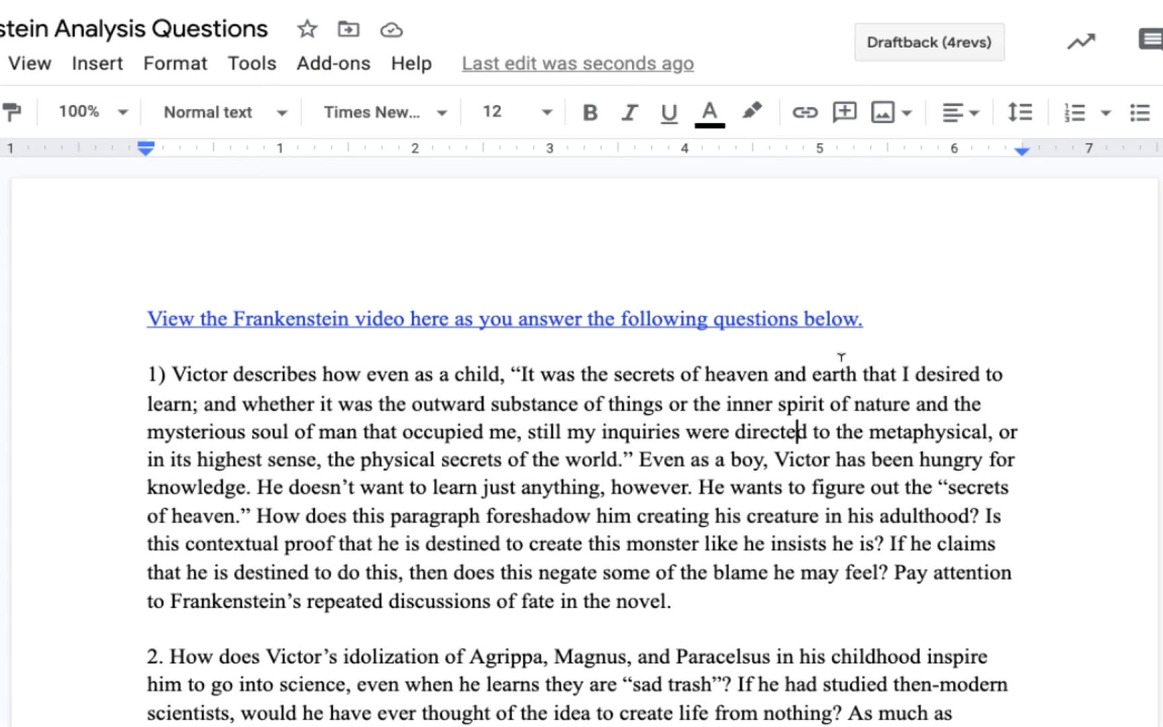
Open the linked Frankenstein Video slide in a side preview panel.
left_click(924, 318)
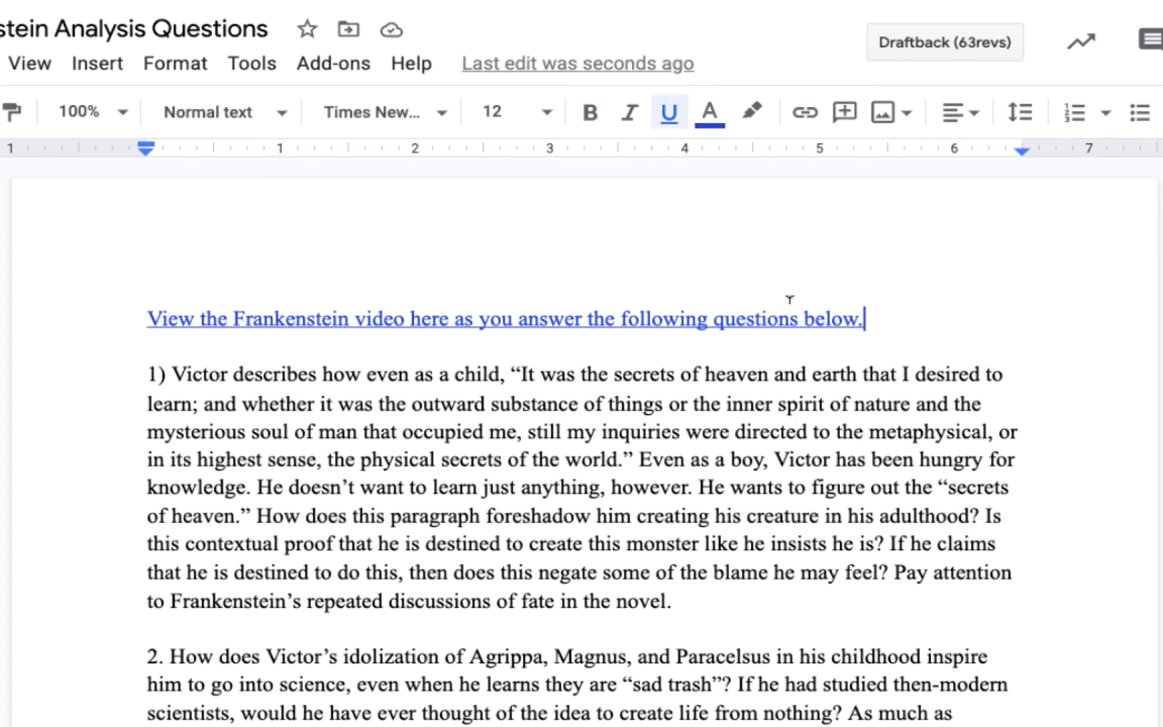
left_click(604, 318)
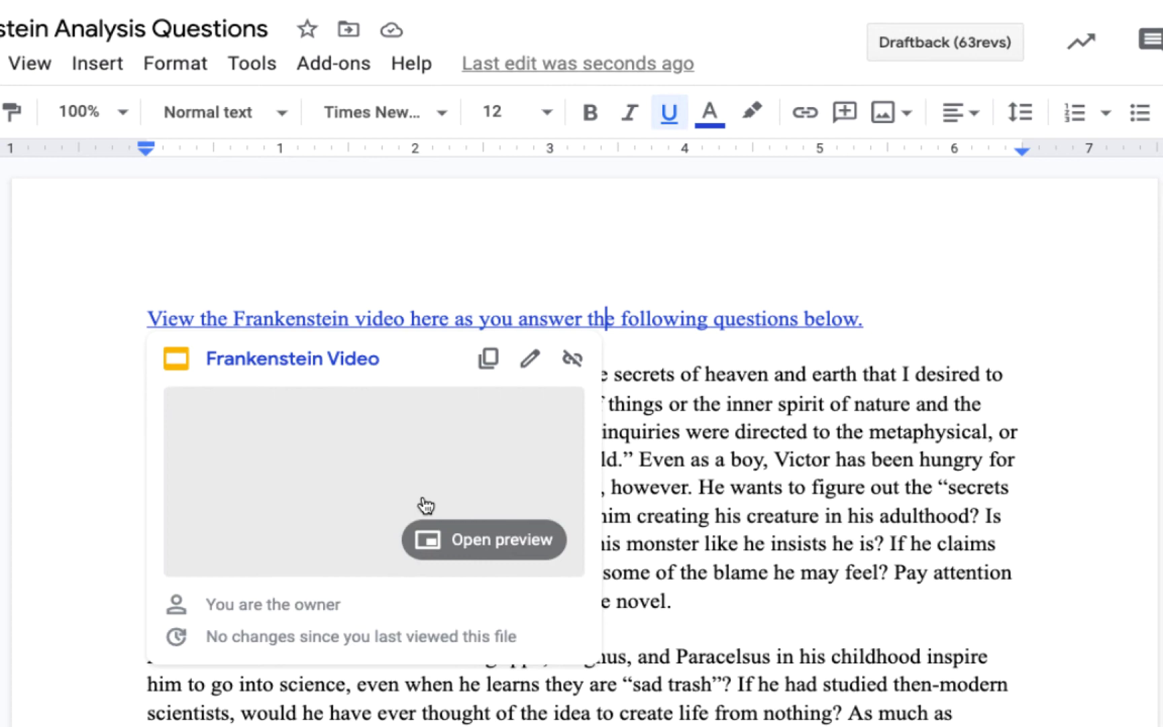
left_click(452, 541)
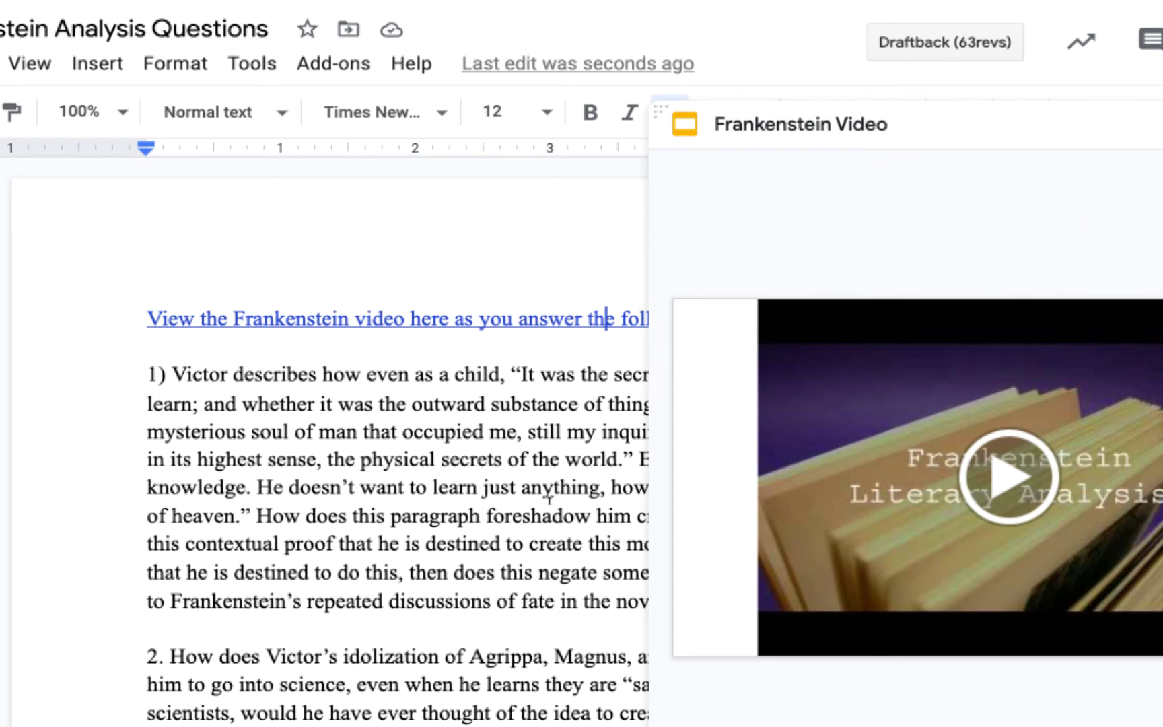
Play the embedded Frankenstein video and scroll down the questions.
left_click(424, 543)
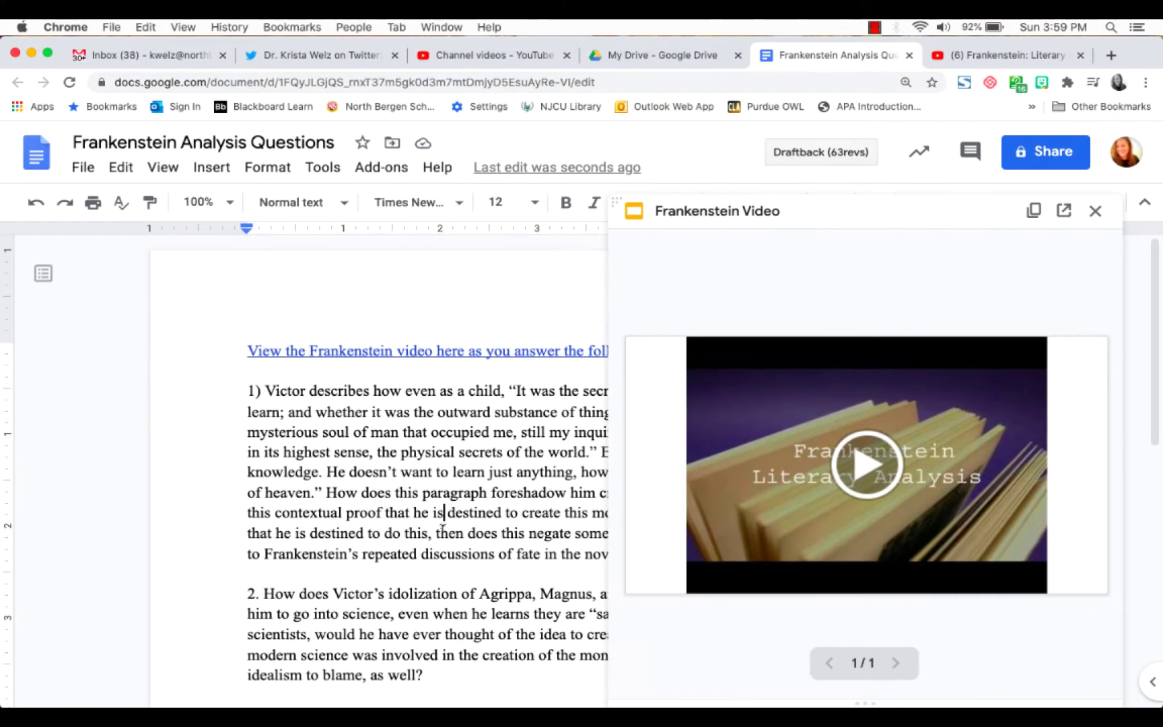
scroll(442, 528, "down", 2)
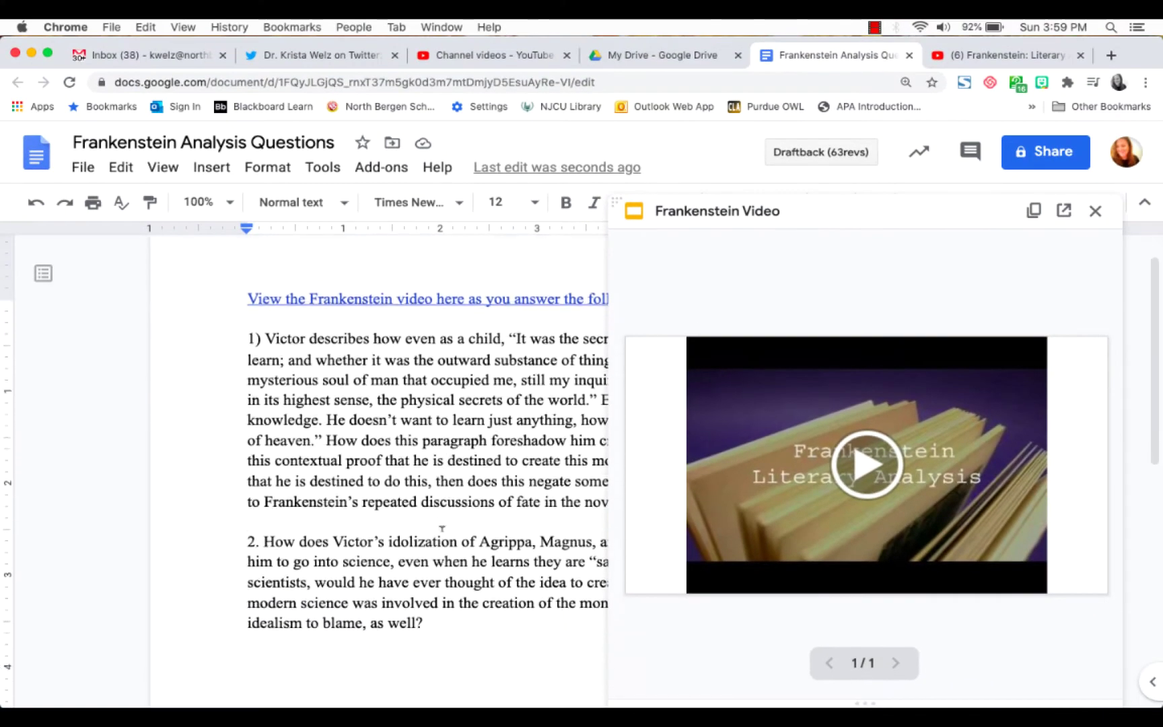
left_click(866, 464)
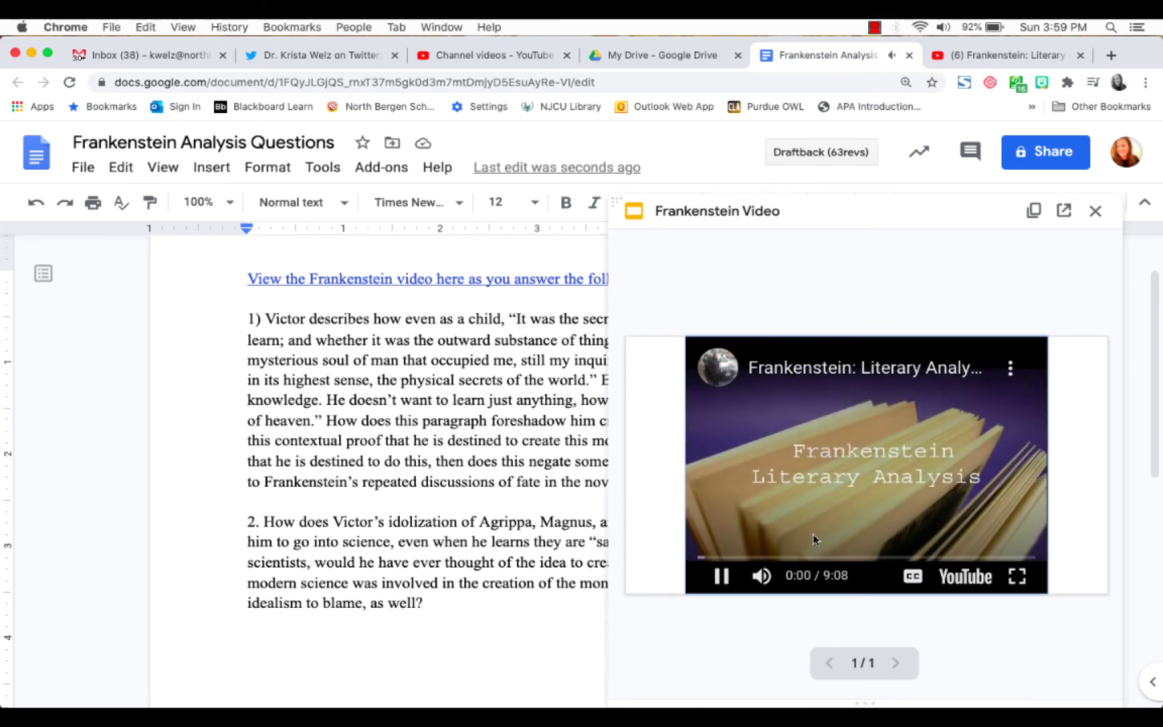
scroll(482, 552, "down", 1)
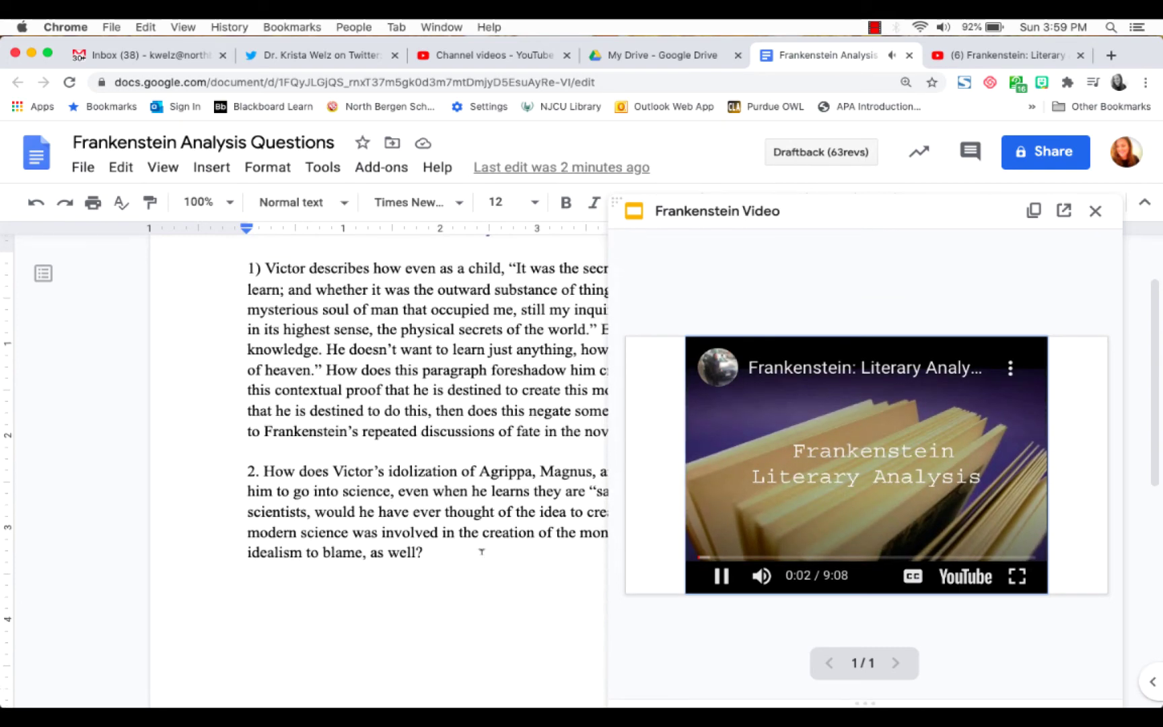
scroll(482, 552, "down", 2)
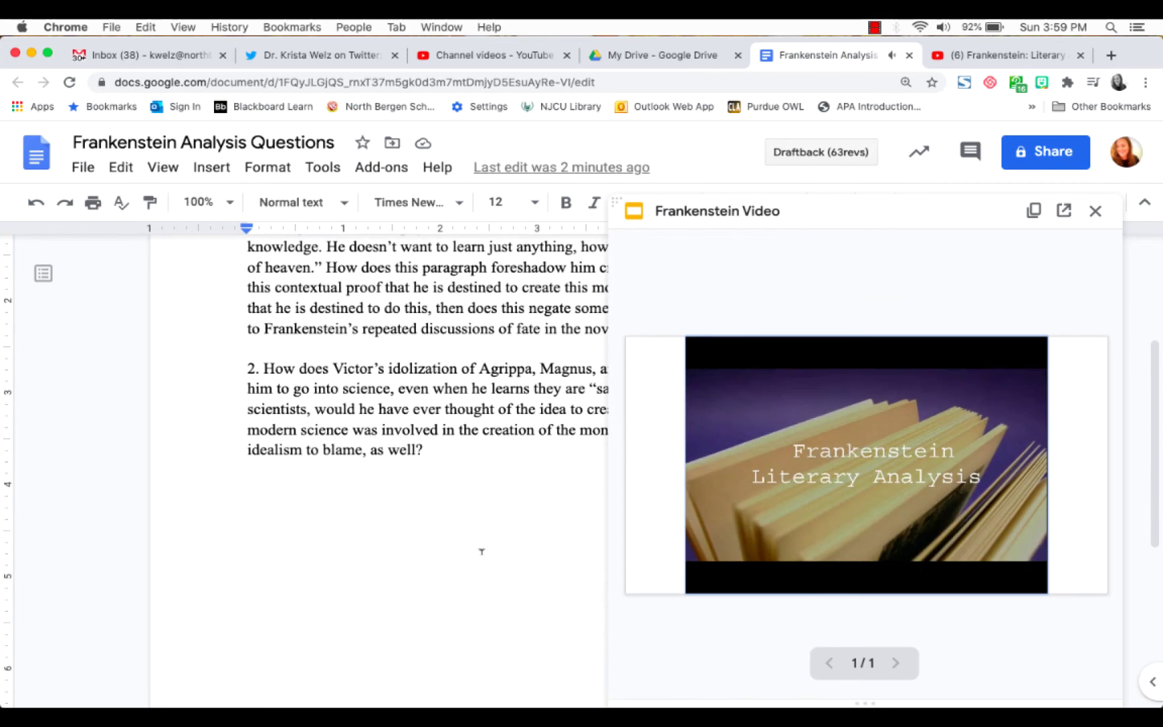
Add the note 'Personification on first slide.' below question 2.
left_click(517, 456)
key("Return")
key("Return")
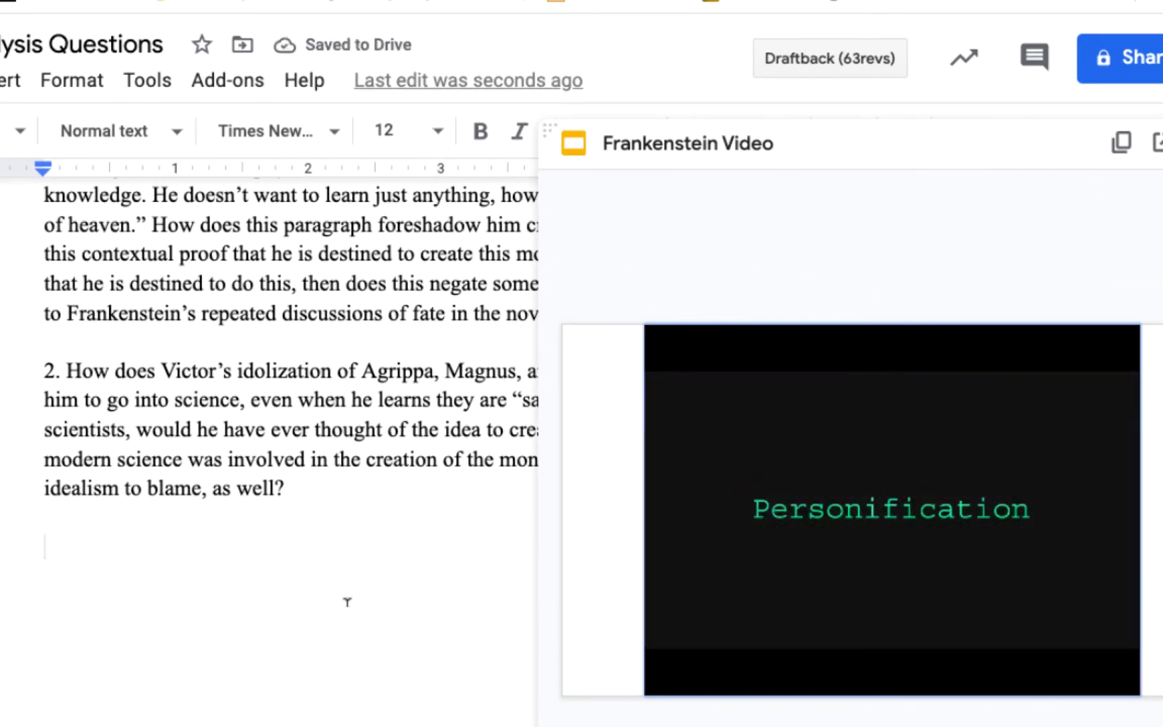
type("Personifi")
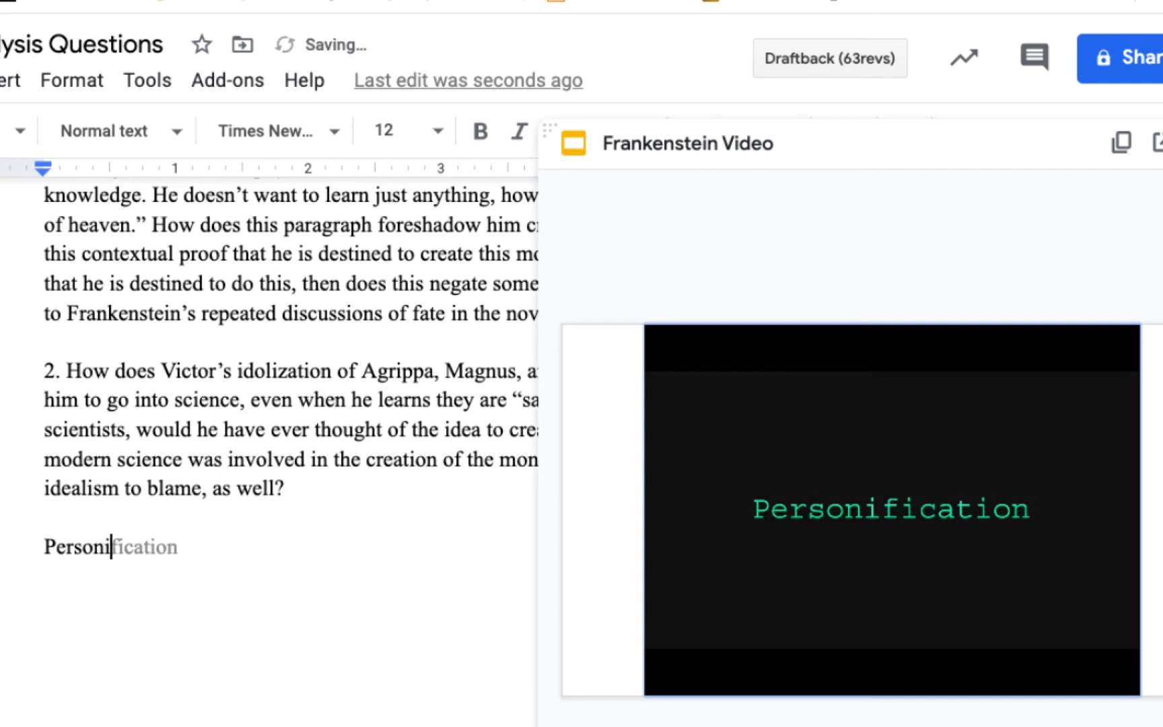
key("Tab")
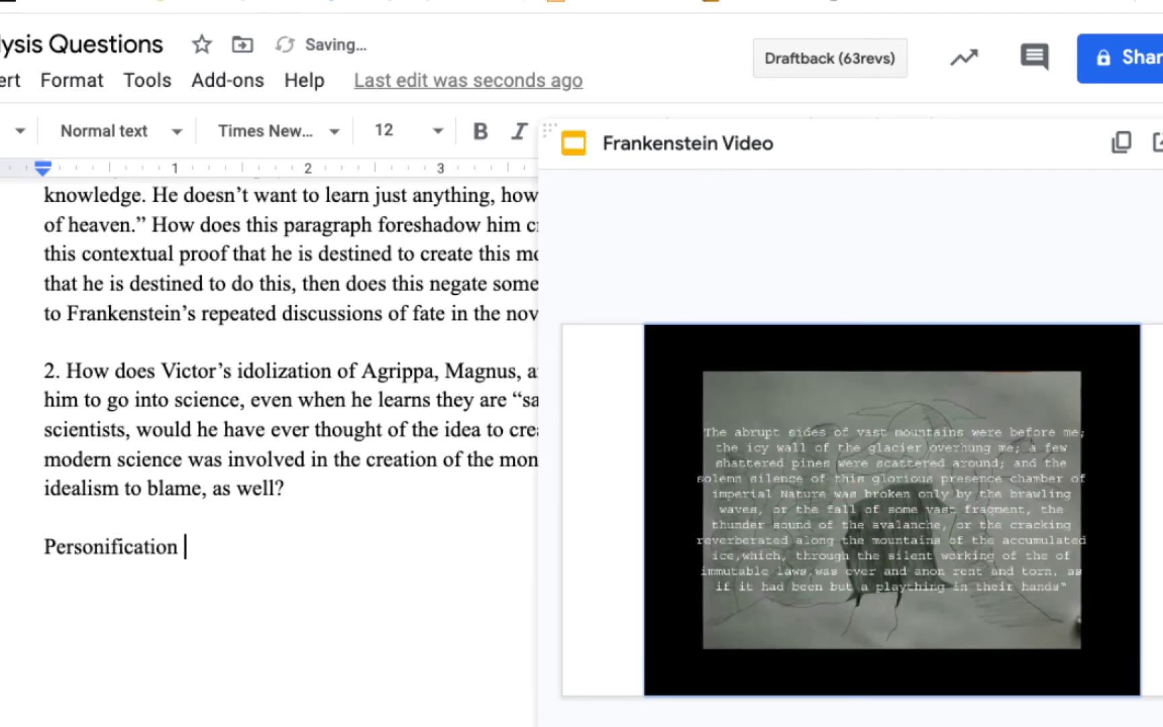
type("on first")
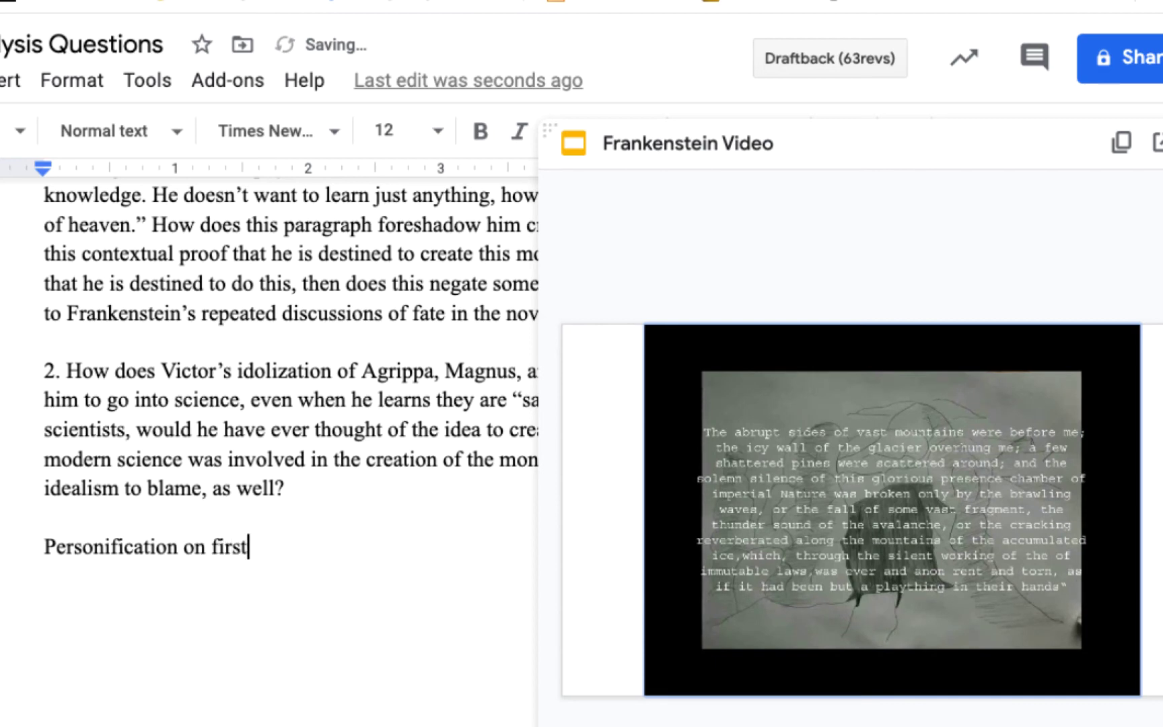
type(" slide.")
Add a second note line: 'Author talks about nature and other elements of the wor…'.
key("Return")
type("Autho")
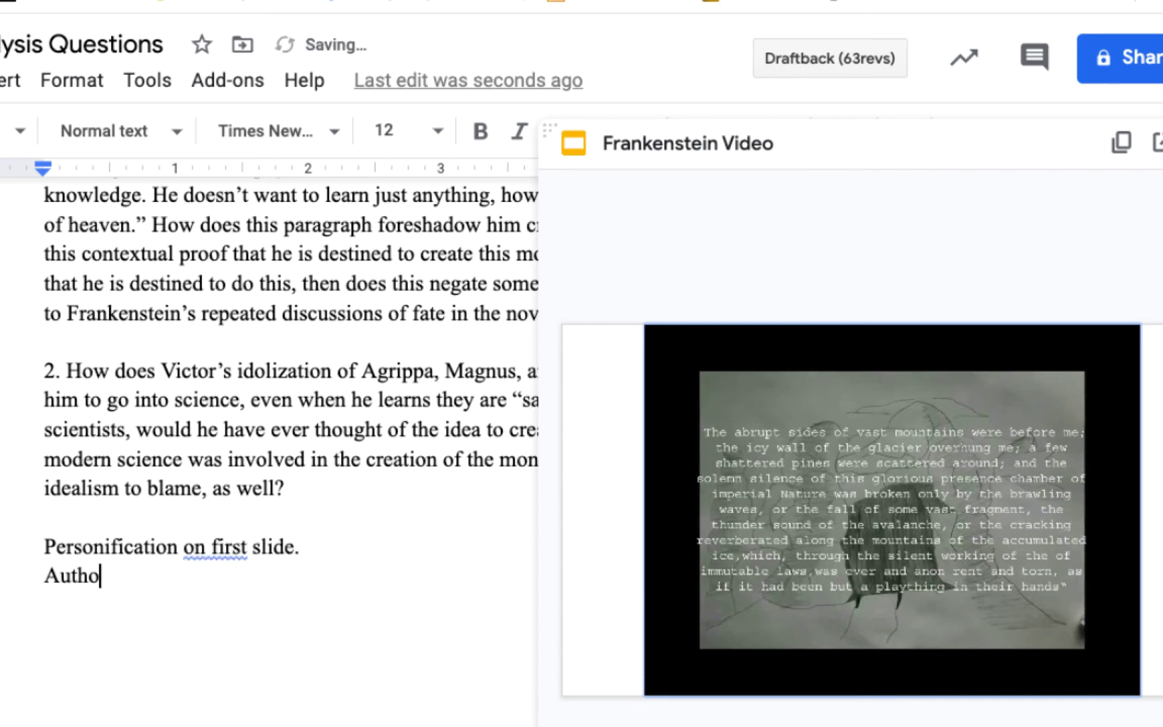
type("r talks ab")
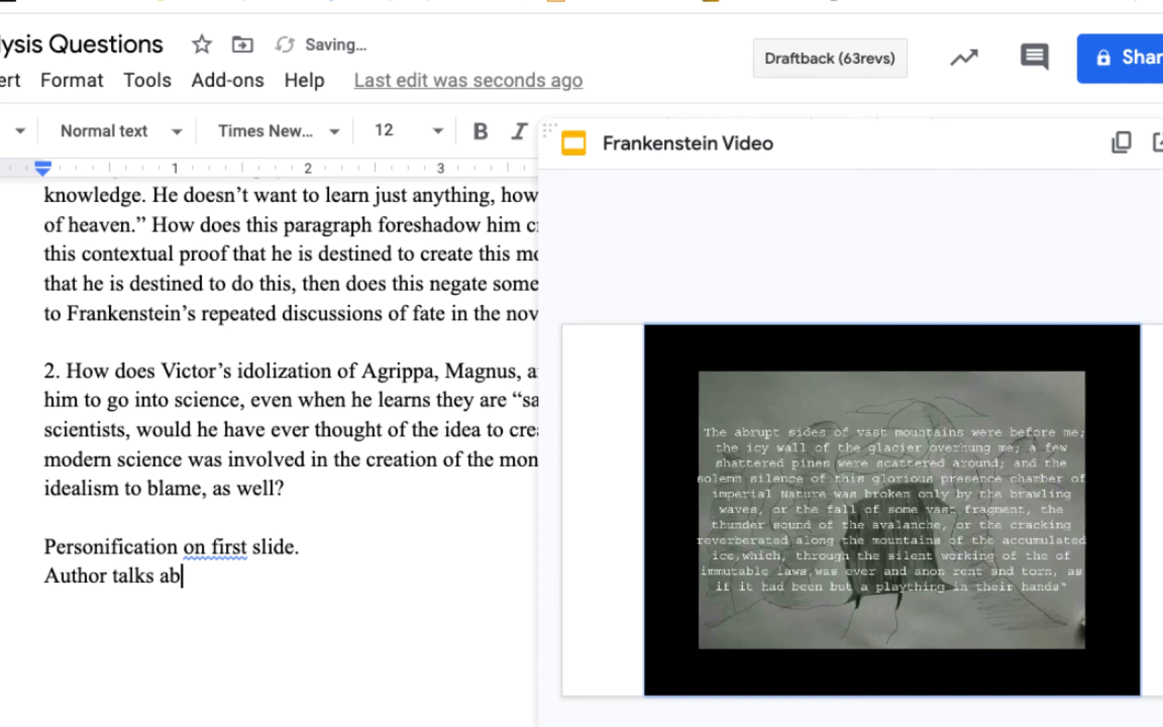
type("out nature")
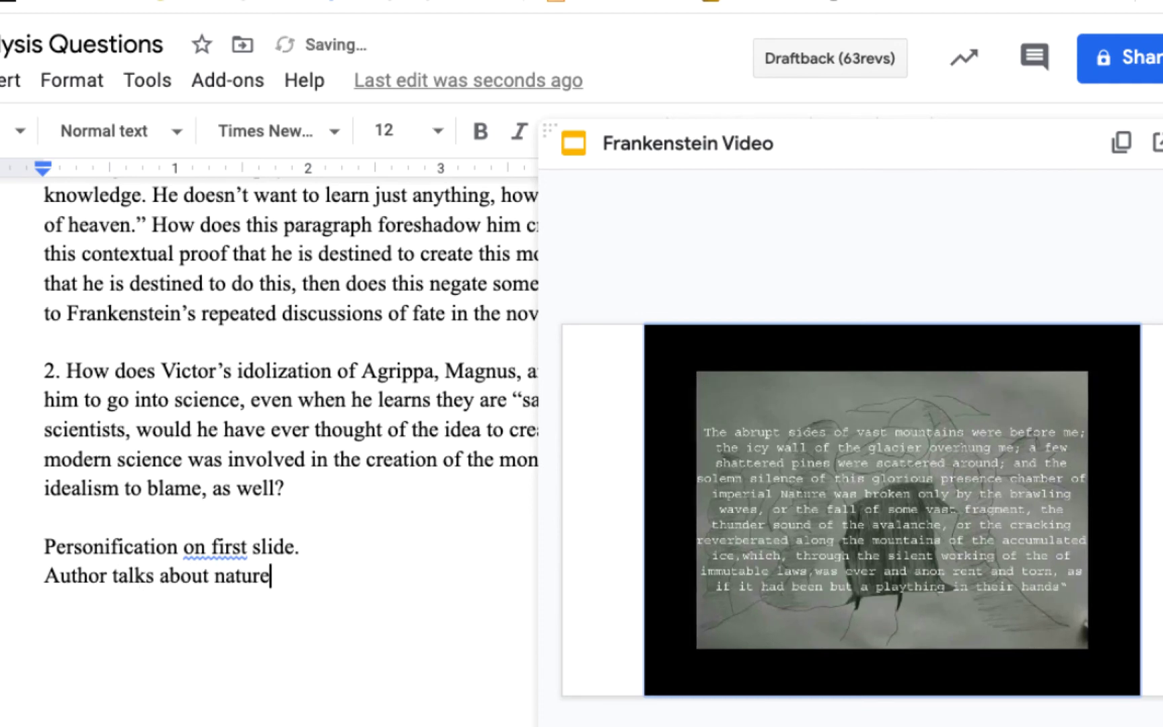
type(" a")
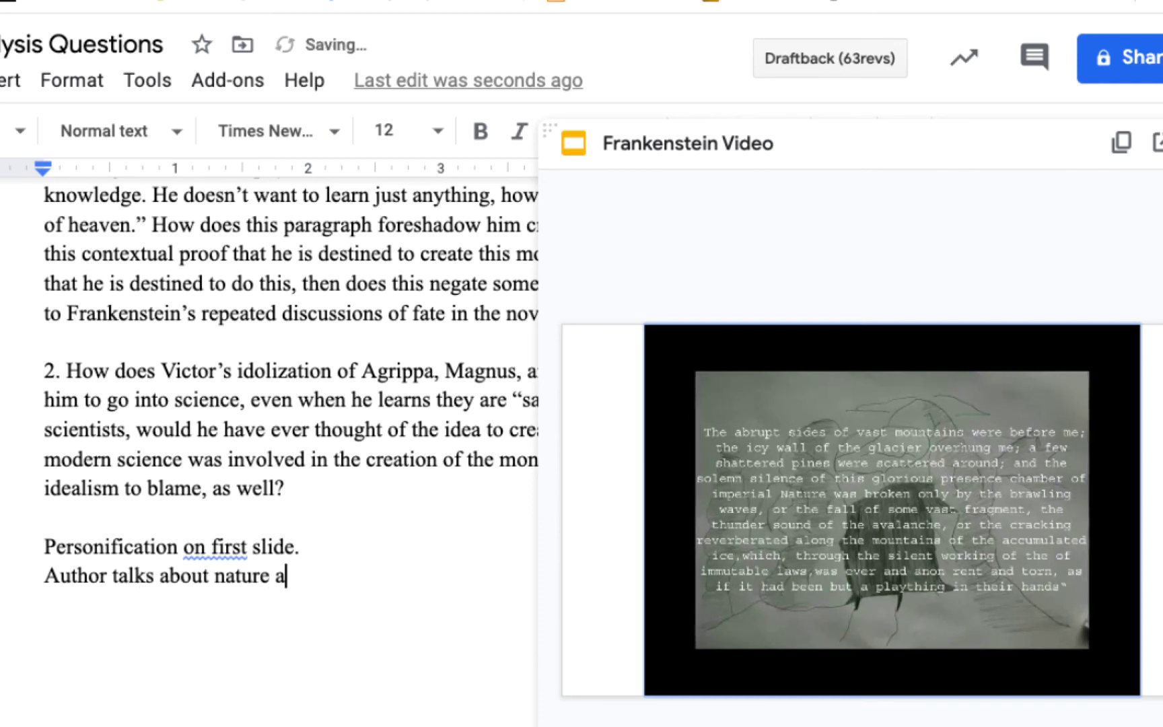
type("nd othe")
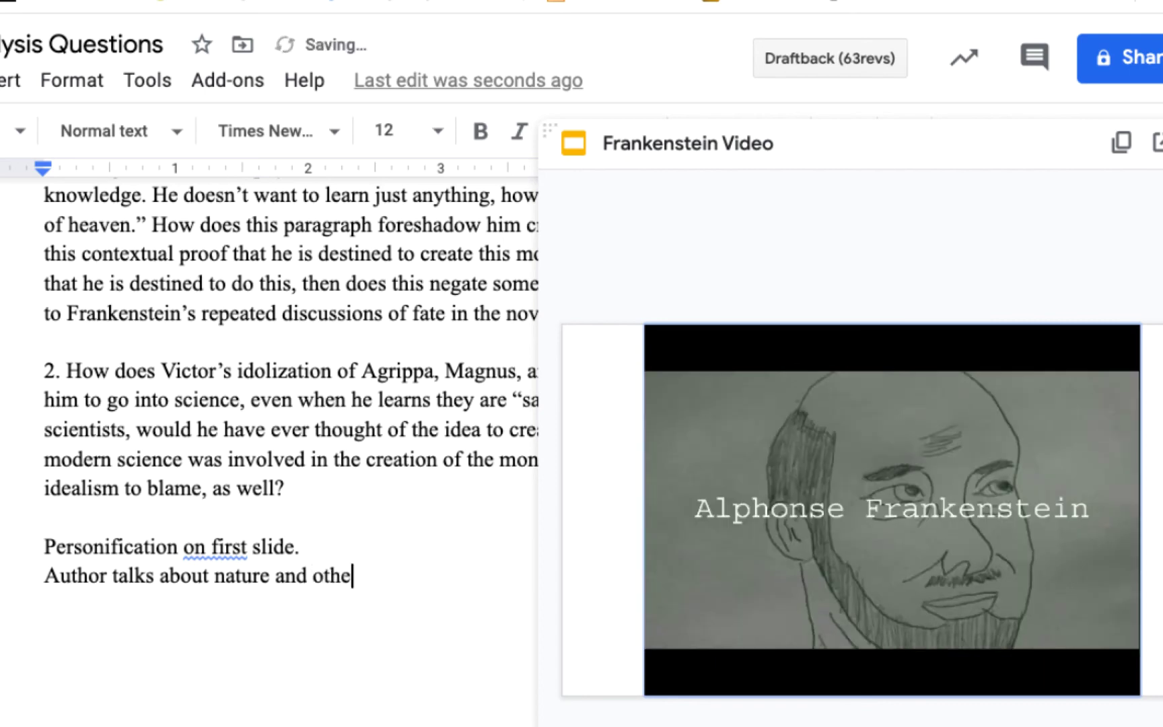
type("r elemen")
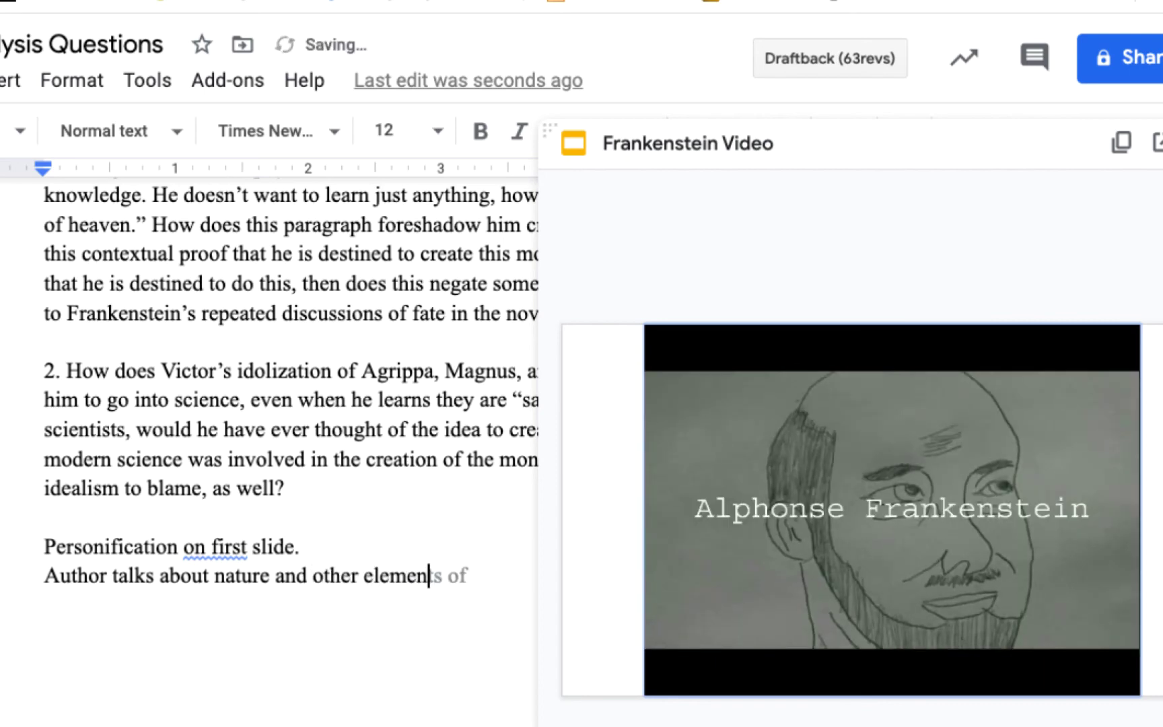
key("Tab")
type("the wor")
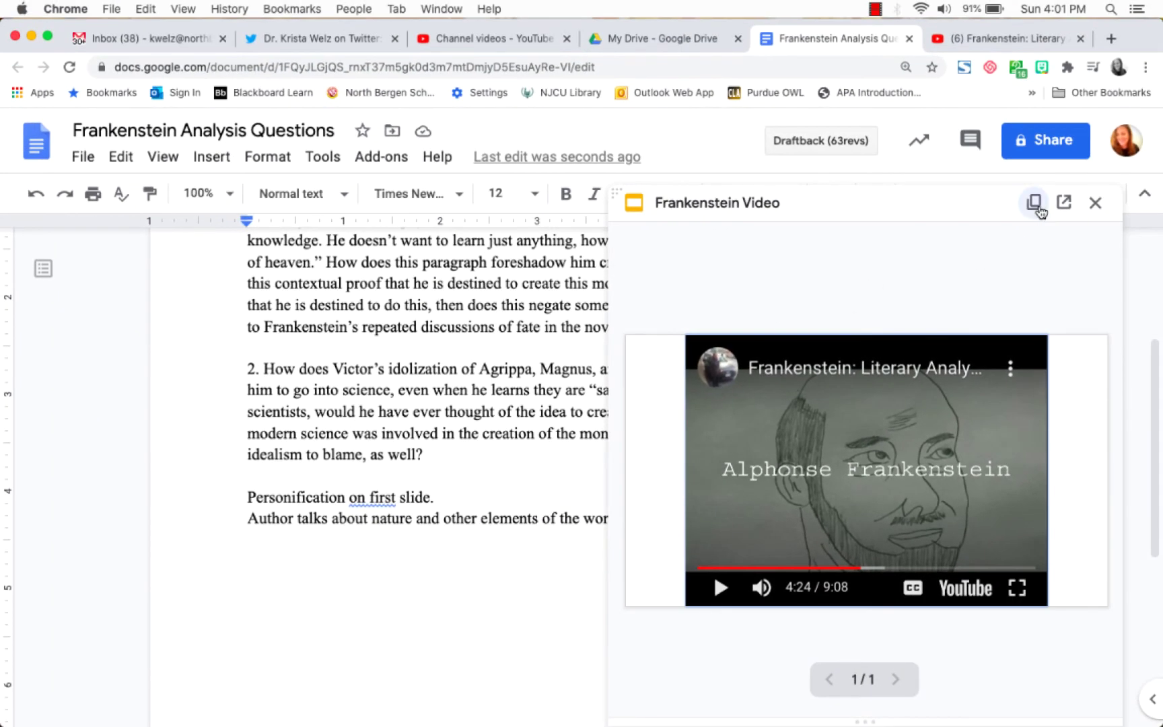
Close the Frankenstein Video side panel and reopen it via Open preview on the top instruction link.
left_click(1095, 204)
scroll(604, 480, "up", 5)
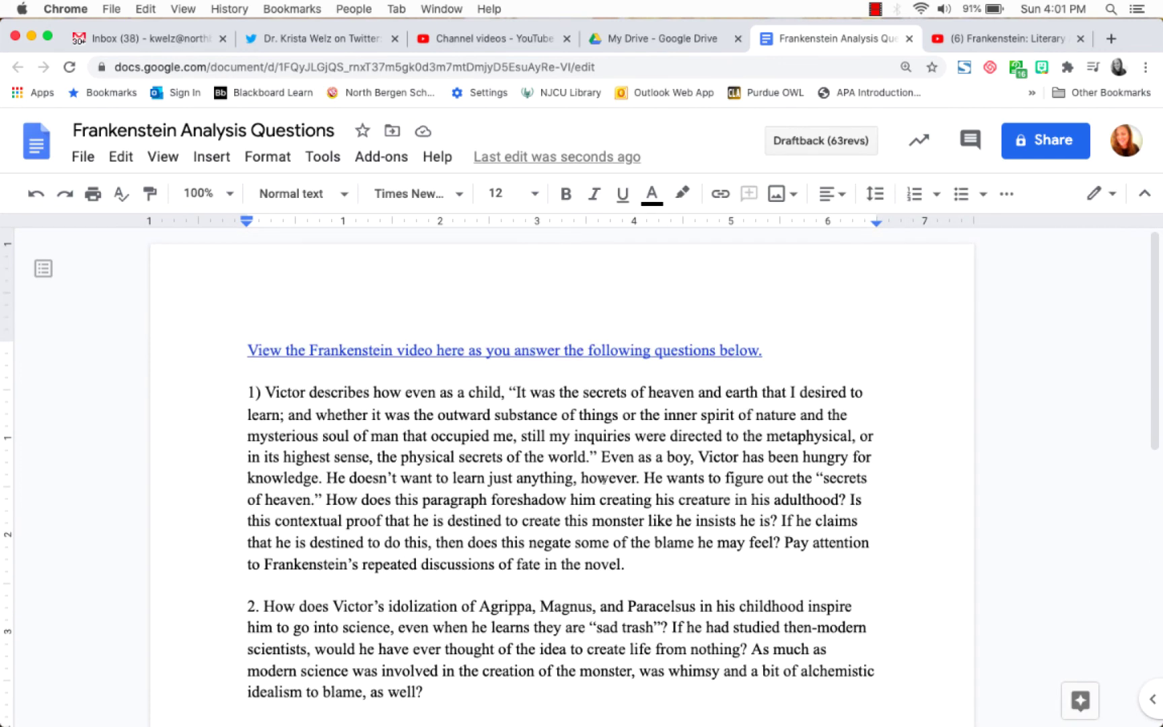
left_click(591, 350)
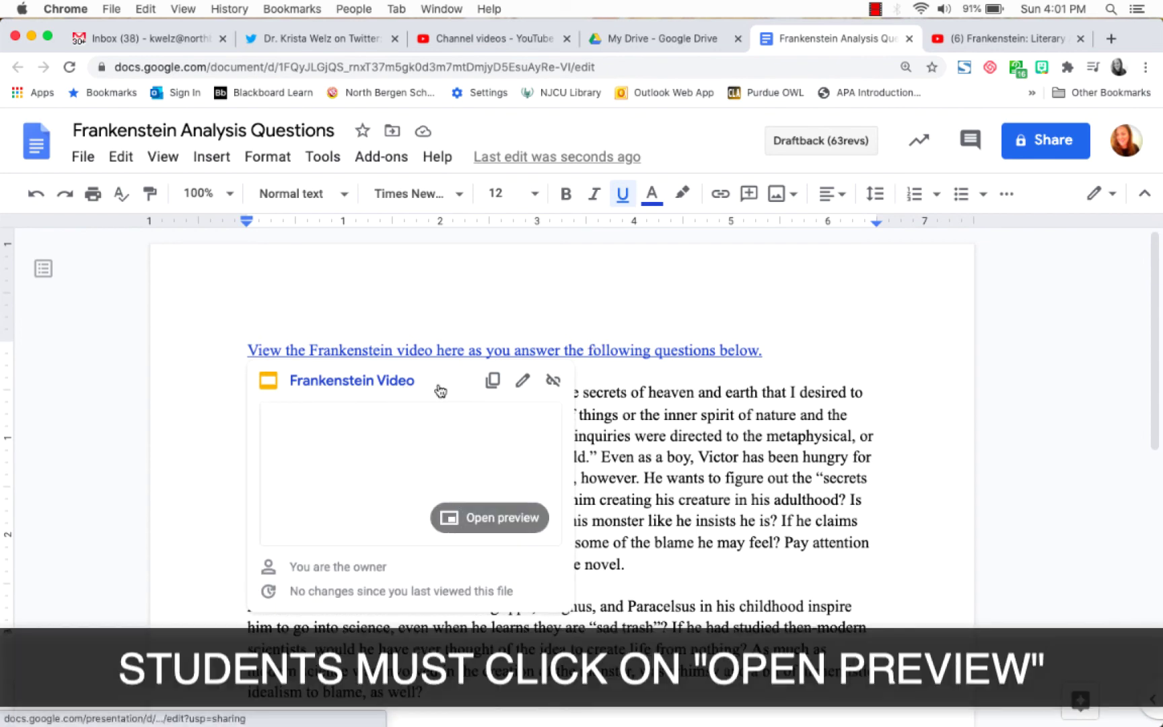
left_click(479, 515)
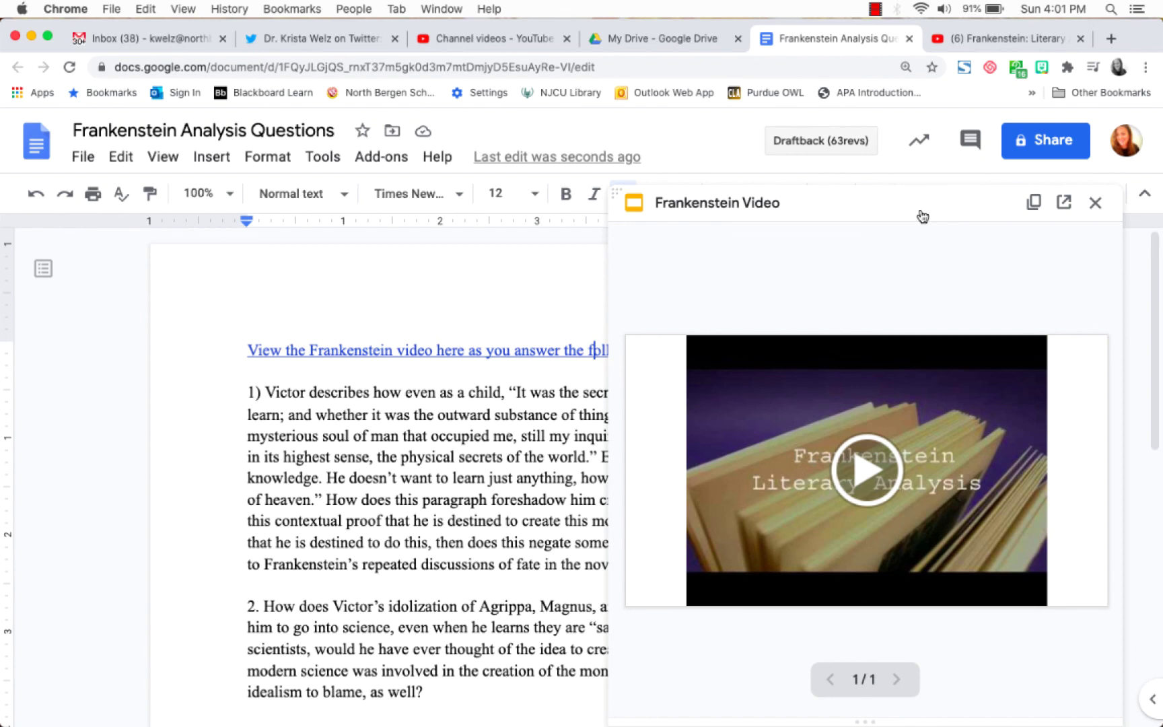
Restart the video muted and put the caret on the empty line below the notes.
scroll(486, 520, "down", 3)
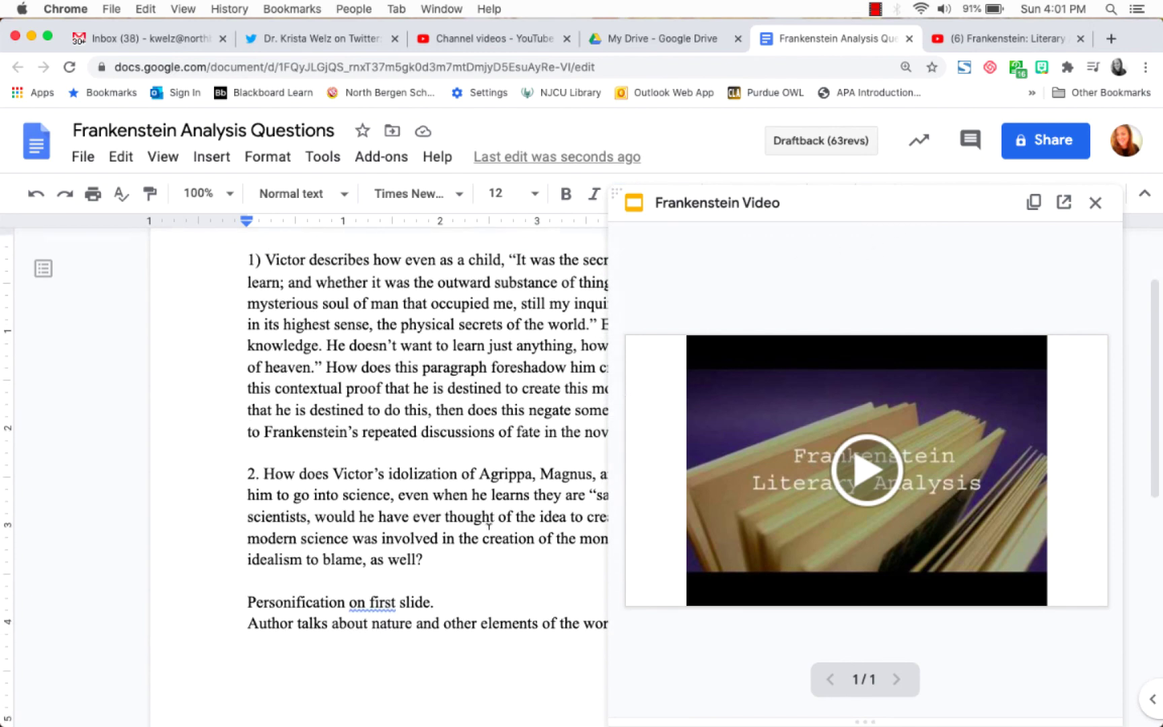
left_click(865, 470)
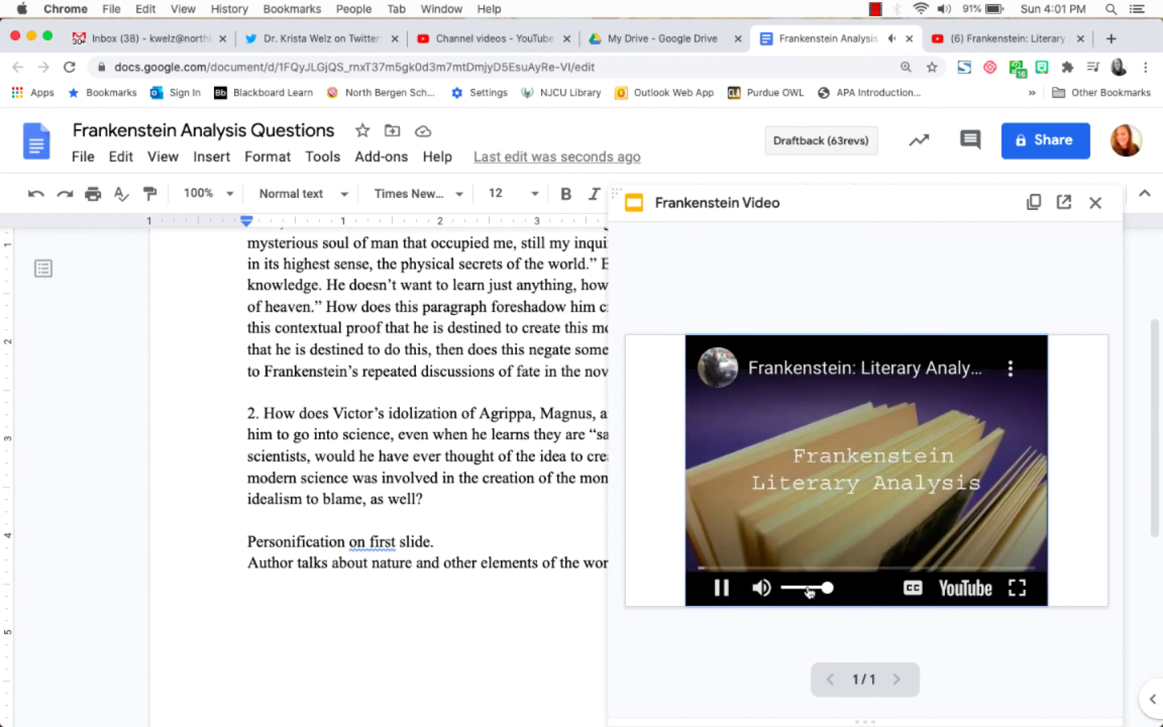
left_click(761, 587)
scroll(537, 607, "down", 2)
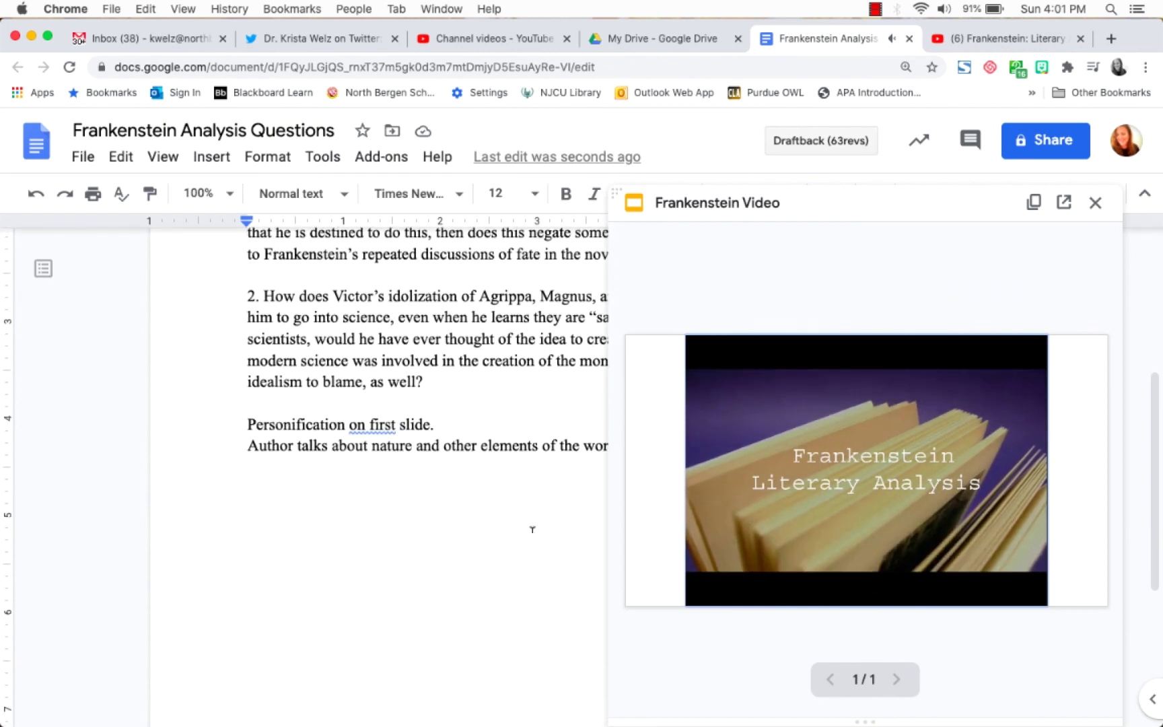
left_click(535, 519)
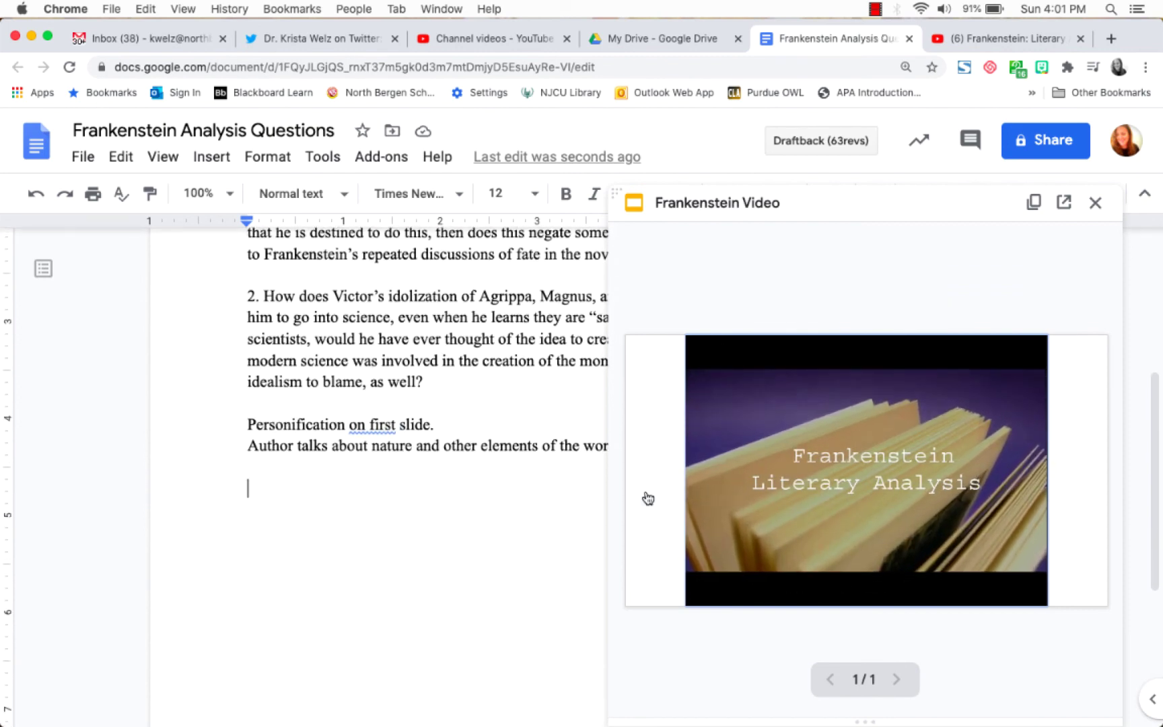